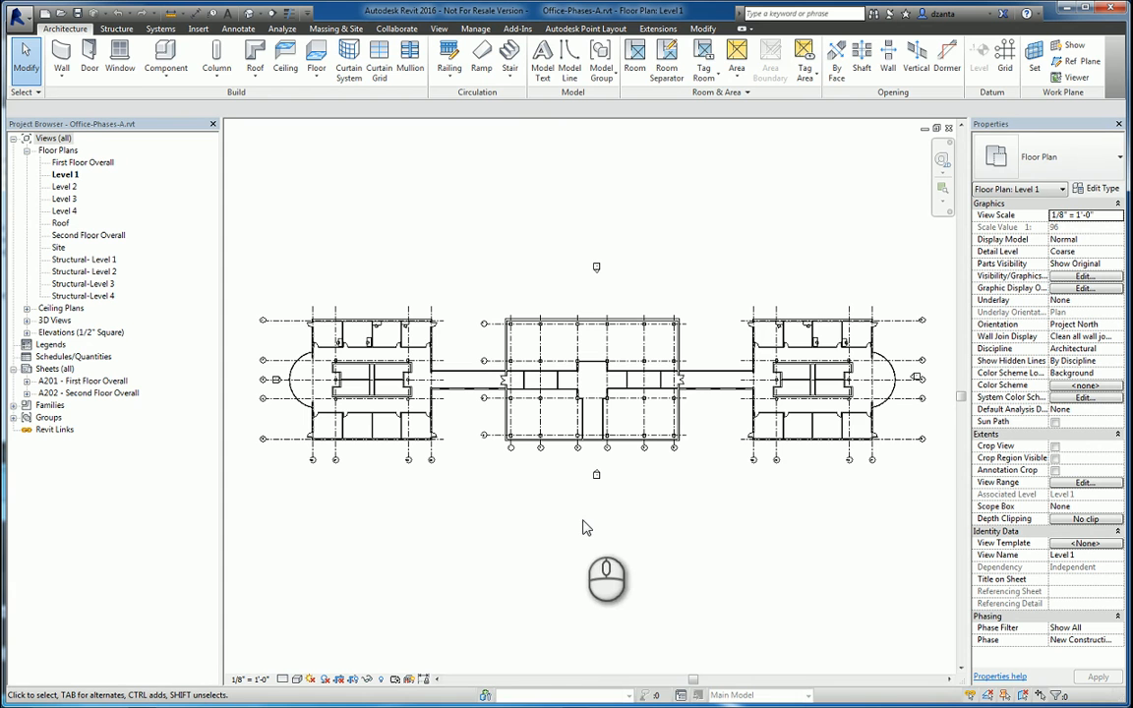
# - Insert a project phase before New Construction and name it Demolition
pyautogui.click(474, 28)
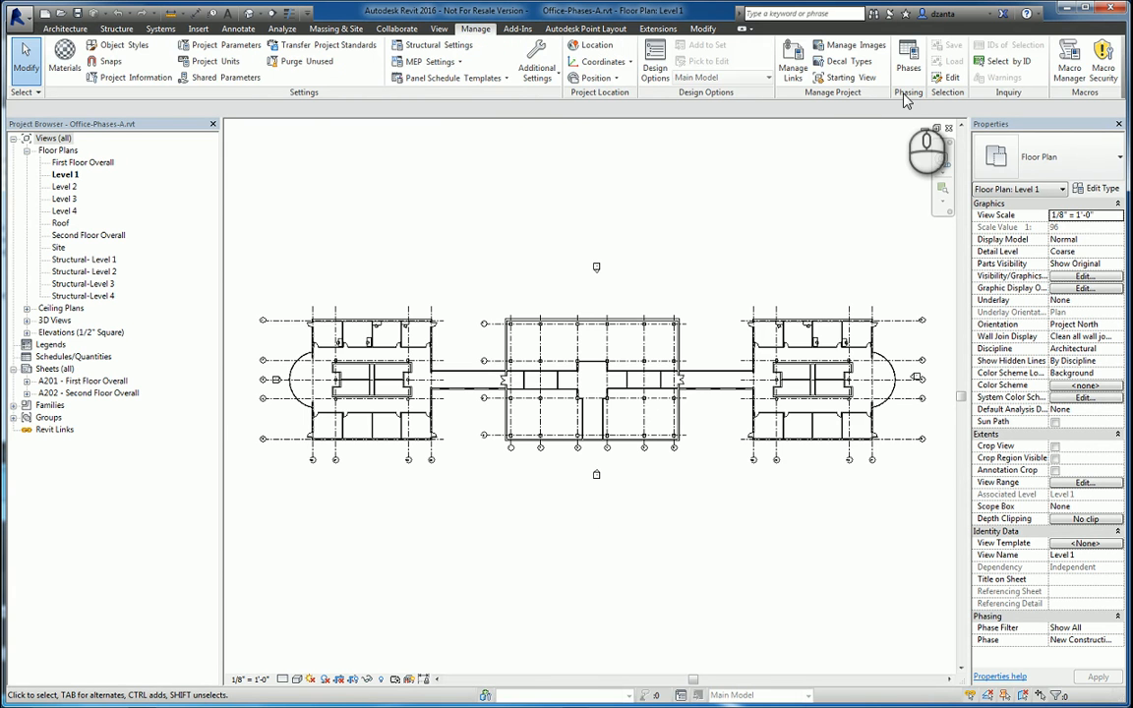
pyautogui.click(910, 63)
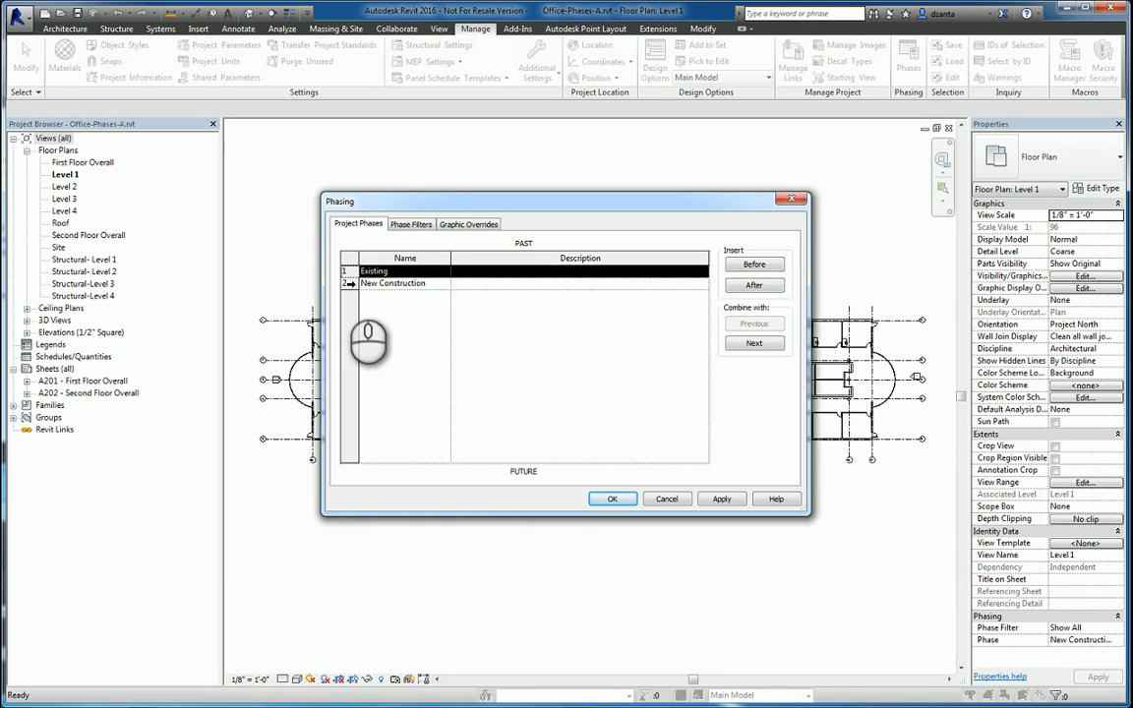
pyautogui.click(350, 284)
pyautogui.click(349, 272)
pyautogui.click(349, 285)
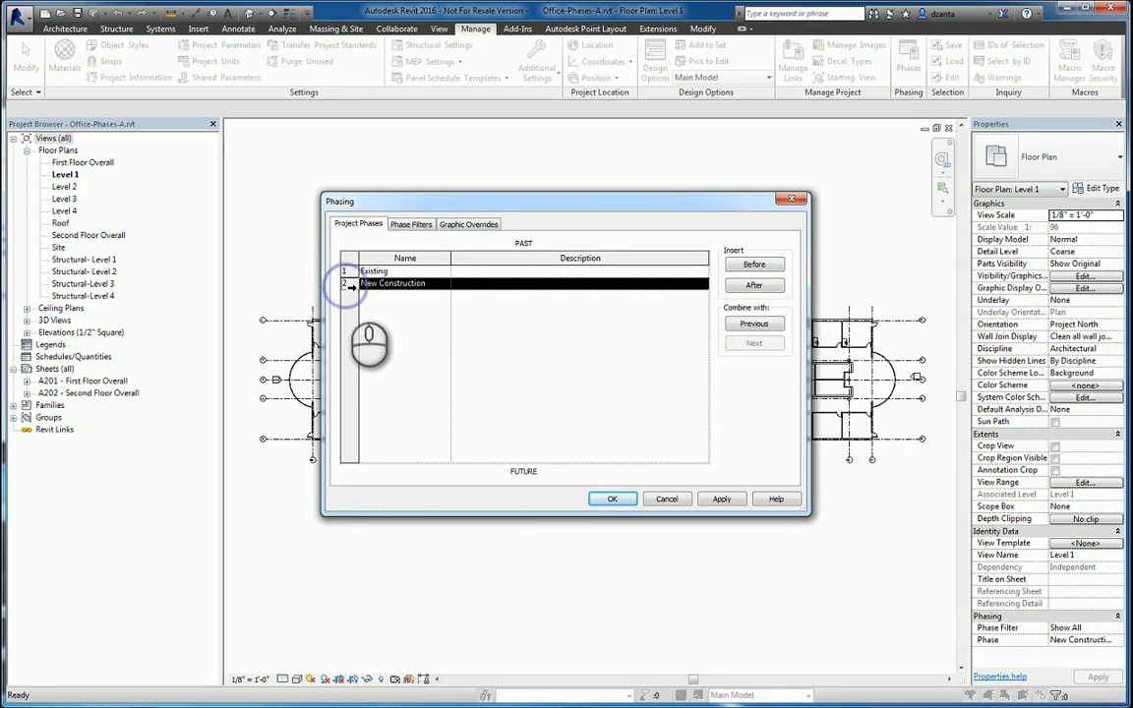
pyautogui.click(755, 265)
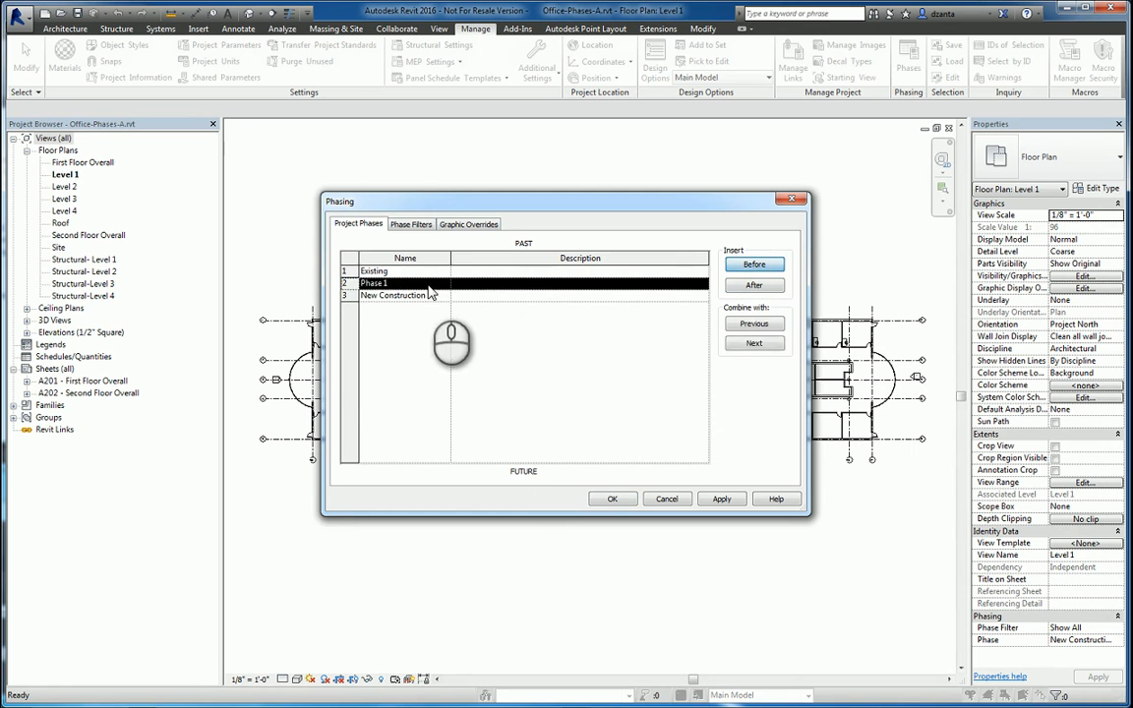
pyautogui.click(425, 285)
pyautogui.click(394, 283)
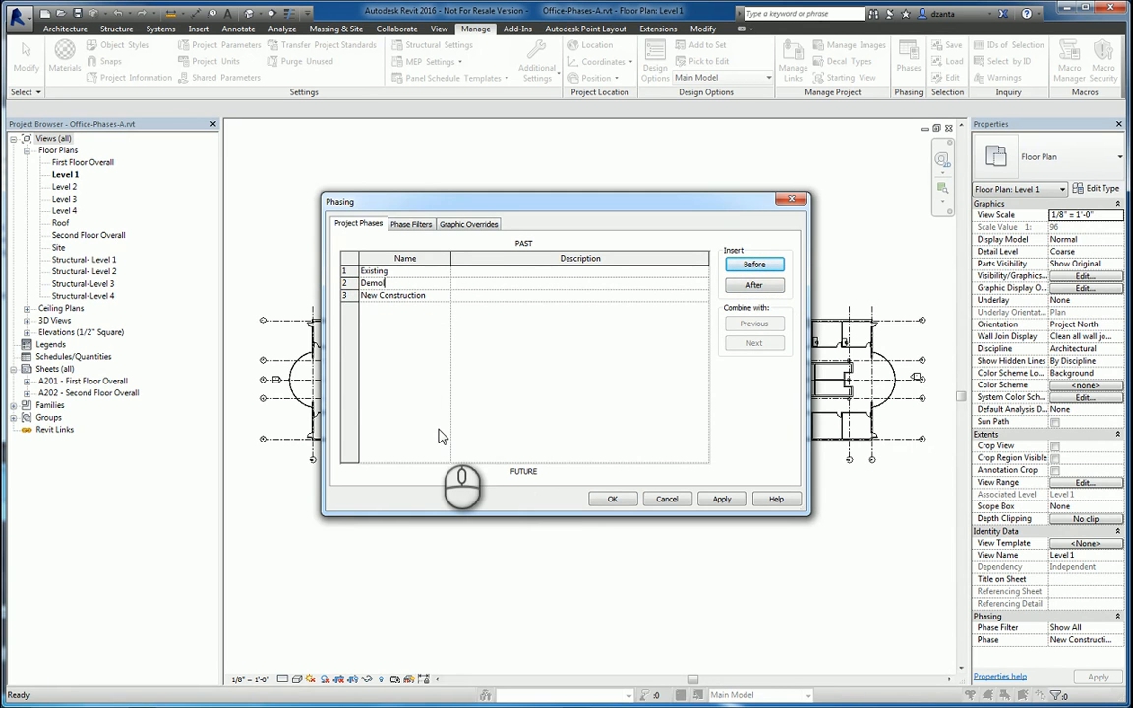
# - Describe phases Existing as "This is for existing prework info", Demolition as "This is for demolition of existing content" and New Construction as "All the new addtion data"
pyautogui.click(537, 274)
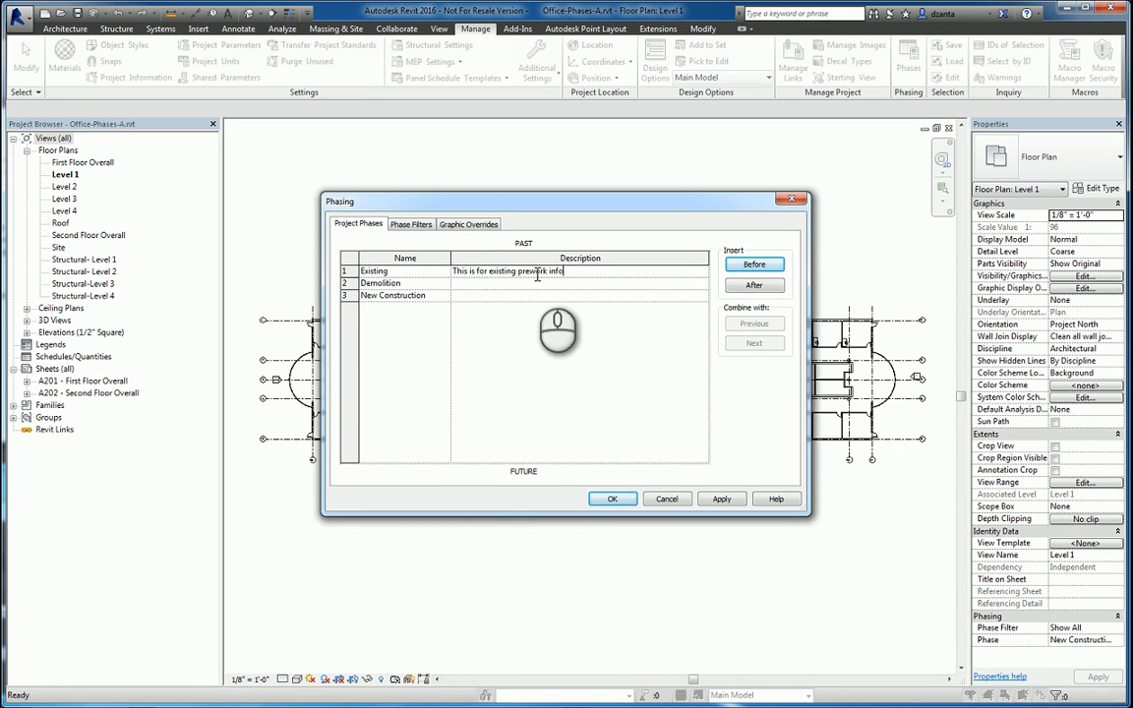
pyautogui.click(471, 284)
pyautogui.write('Th')
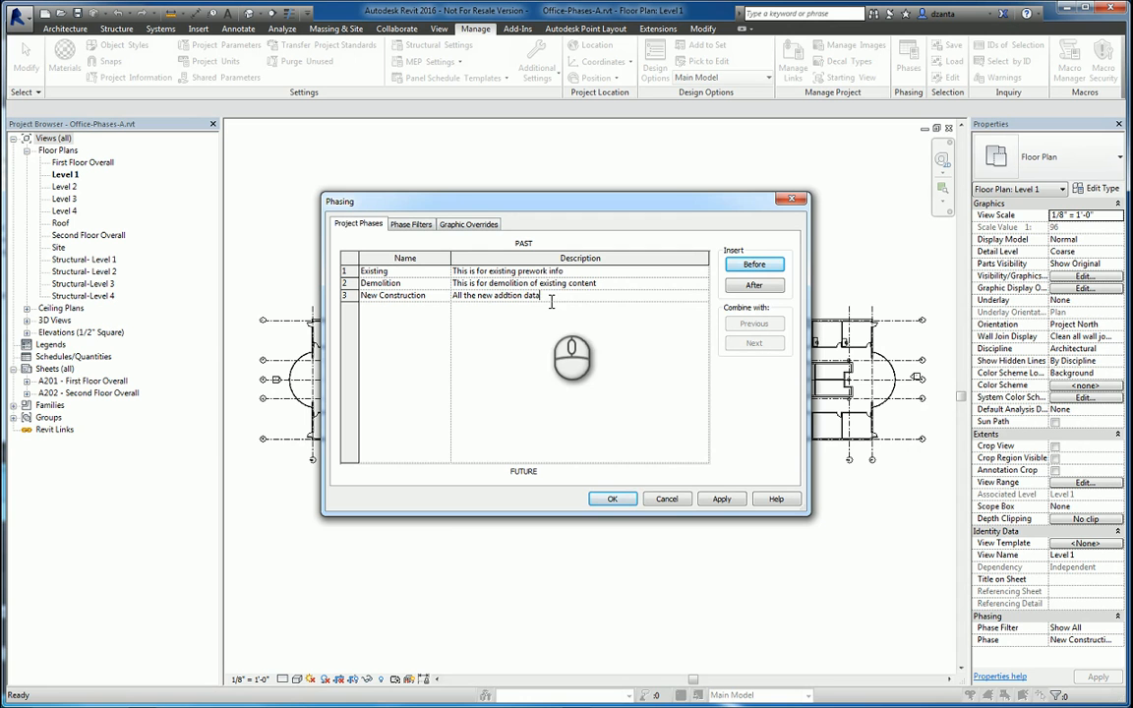
pyautogui.click(721, 500)
pyautogui.click(612, 499)
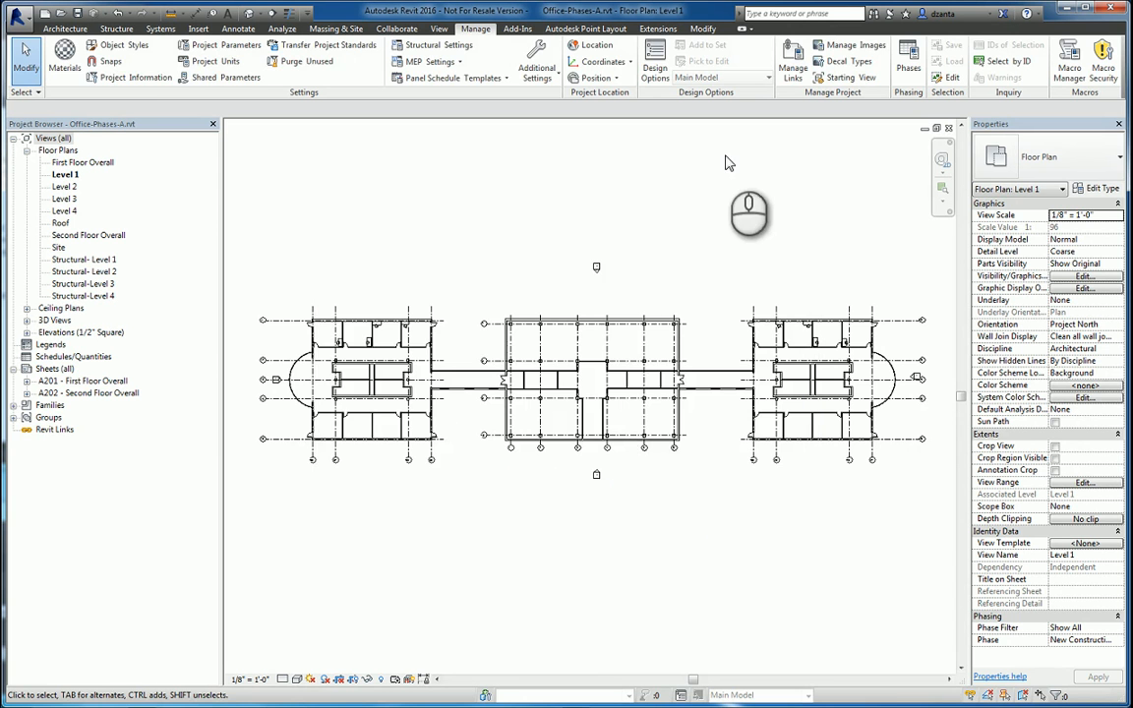
# - Review the order, names and descriptions of the project phases
pyautogui.click(908, 61)
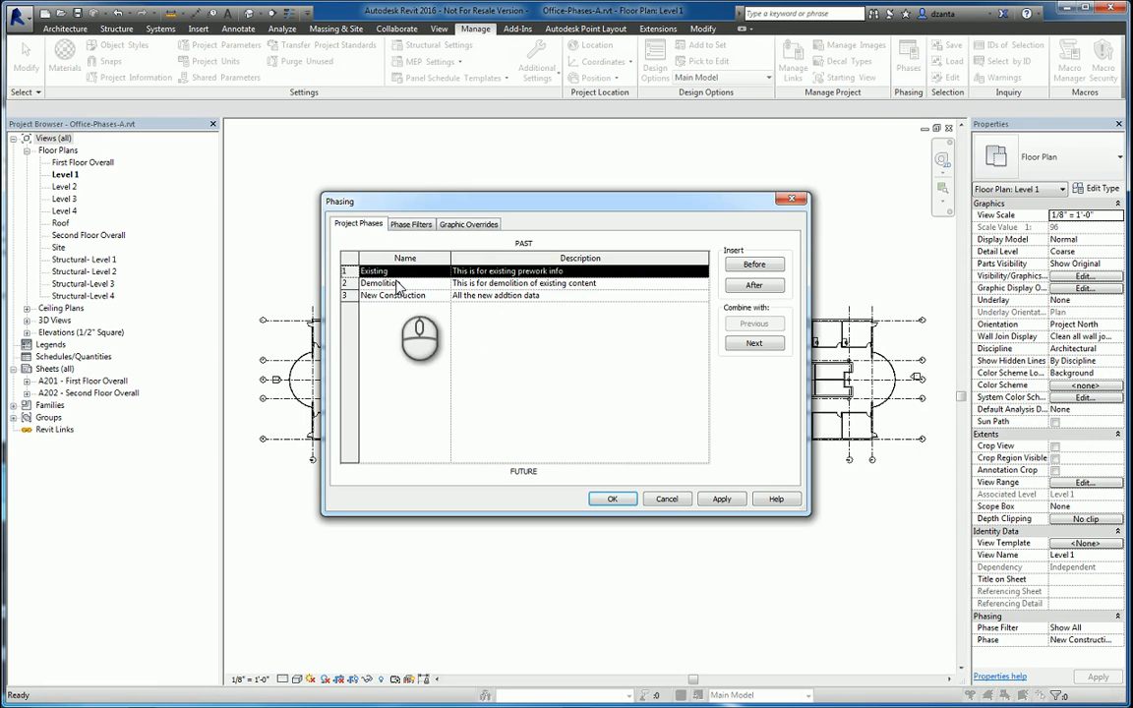
pyautogui.click(348, 284)
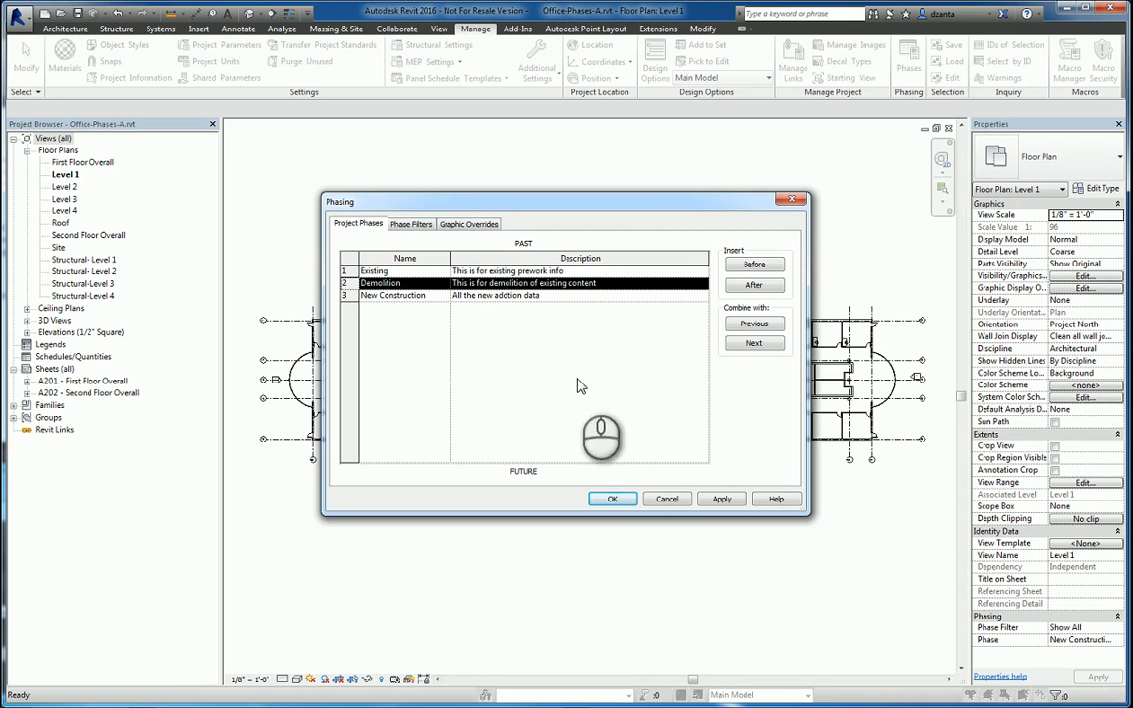
pyautogui.click(612, 498)
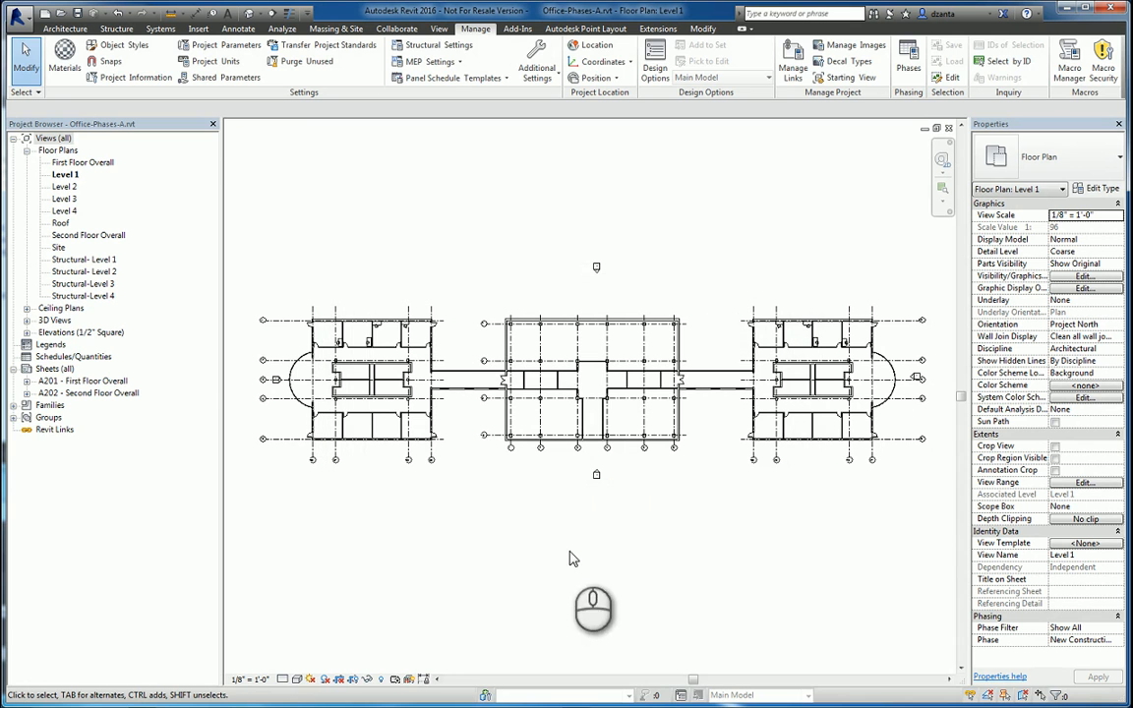
pyautogui.click(569, 550)
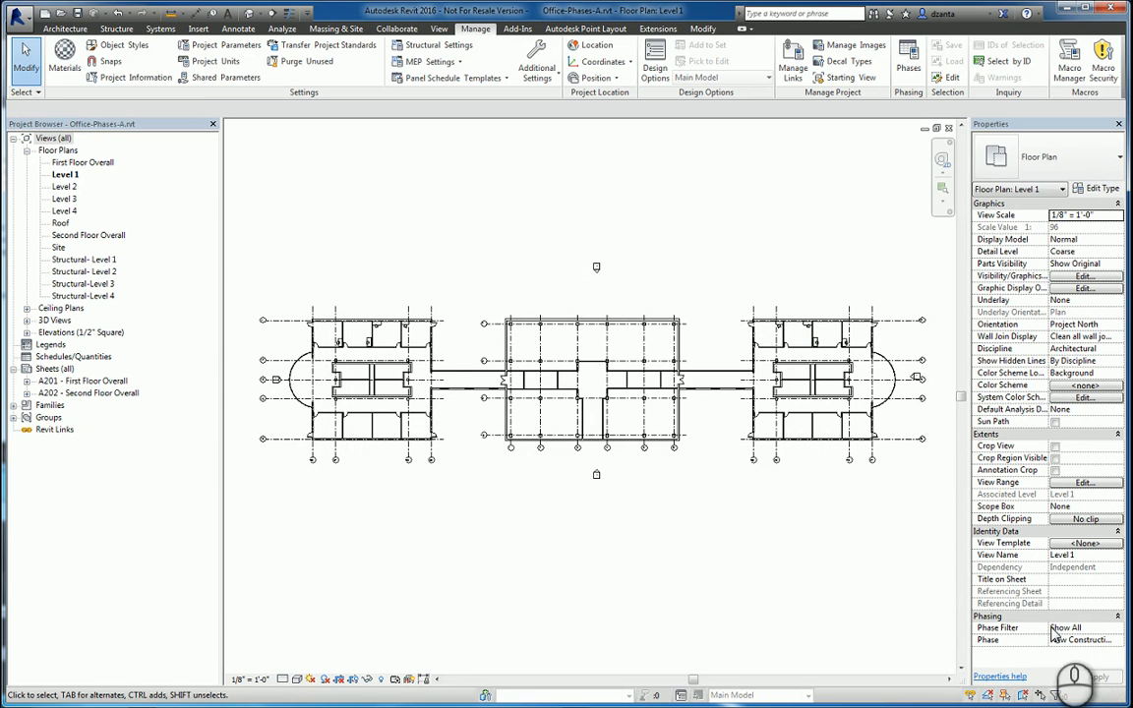
# - Check the phases and phase filters available for the Level 1 floor plan view
pyautogui.click(1120, 641)
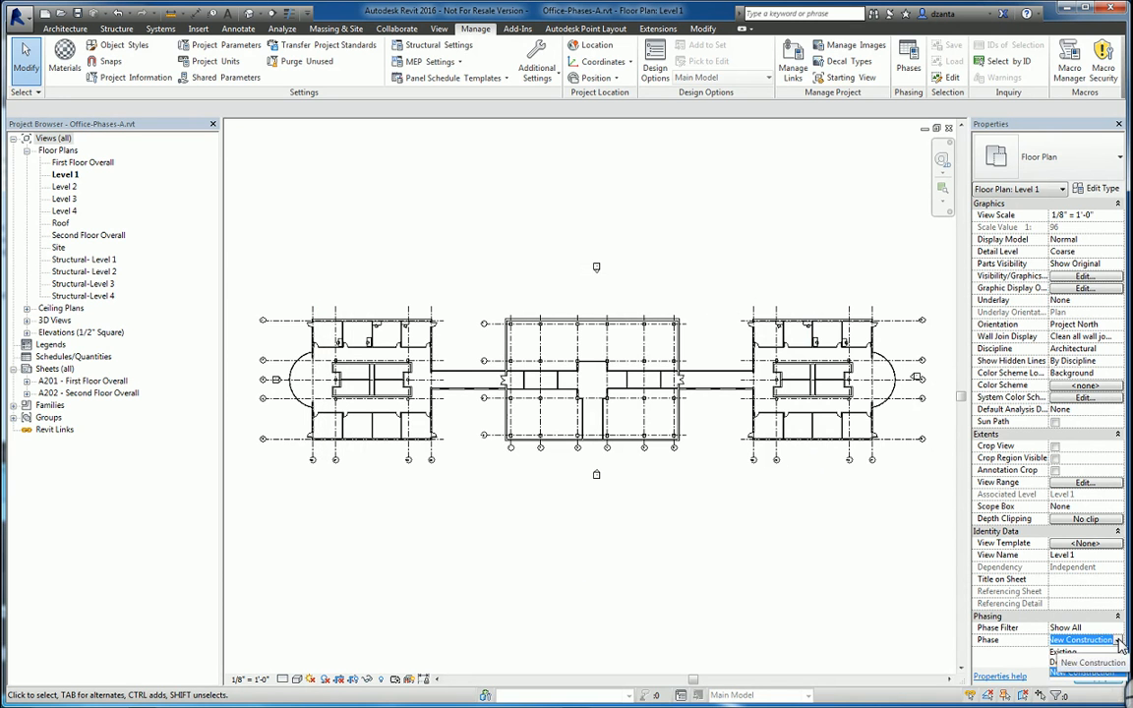
pyautogui.click(1119, 640)
pyautogui.click(1119, 627)
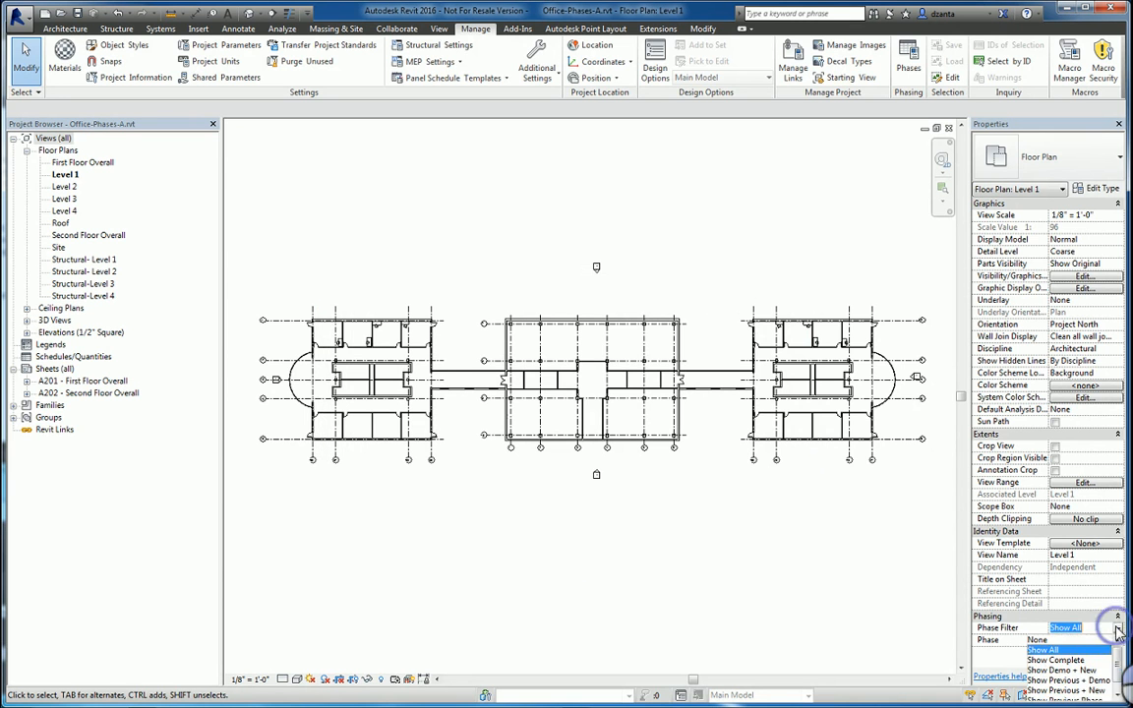
pyautogui.click(1118, 629)
pyautogui.click(792, 539)
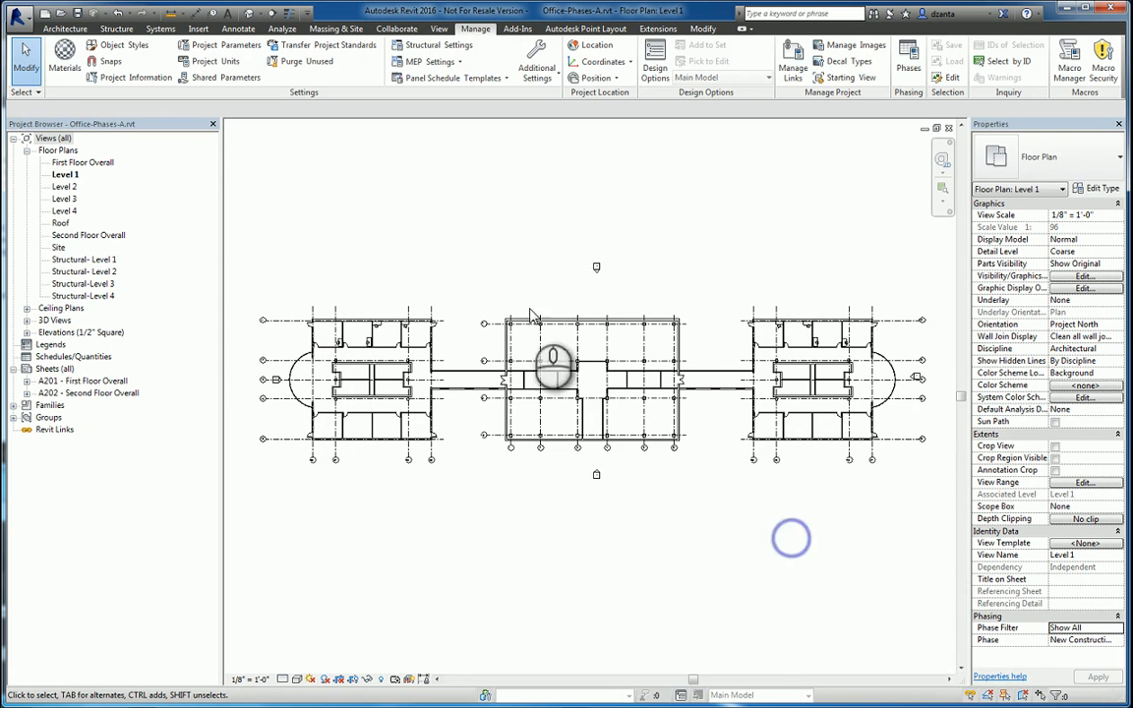
# - Review the project's phase filters, widening the Filter Name column so the names can be read in full
pyautogui.click(908, 61)
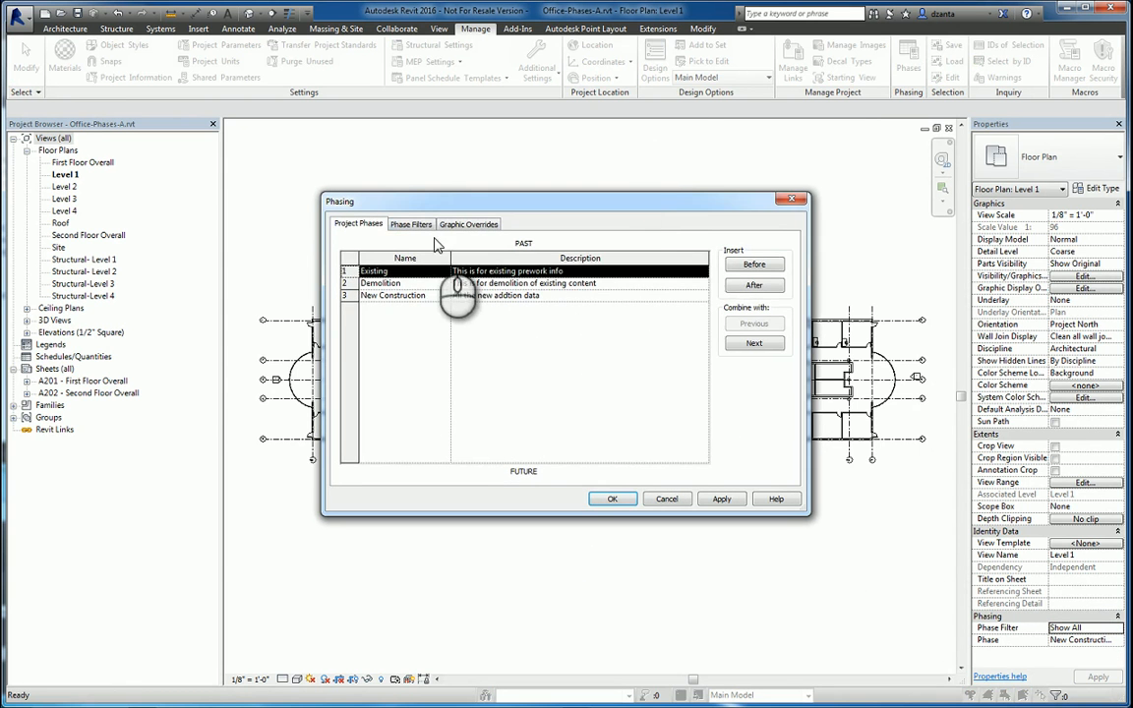
pyautogui.click(412, 226)
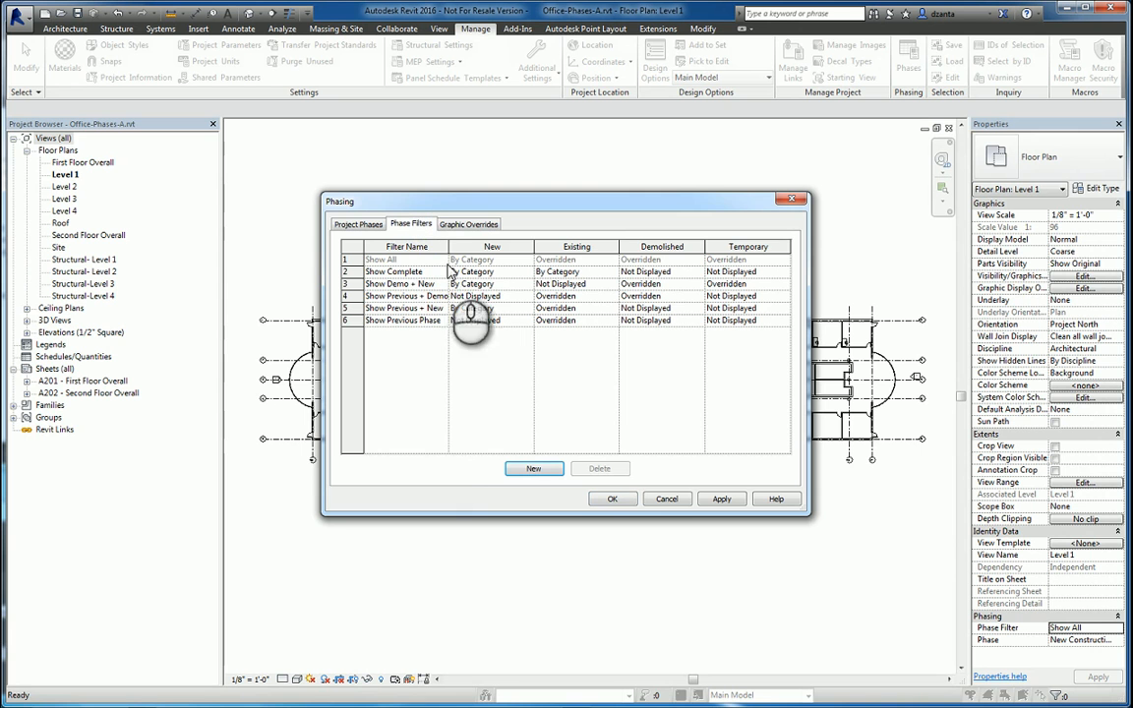
pyautogui.moveTo(450, 245); pyautogui.dragTo(468, 245)
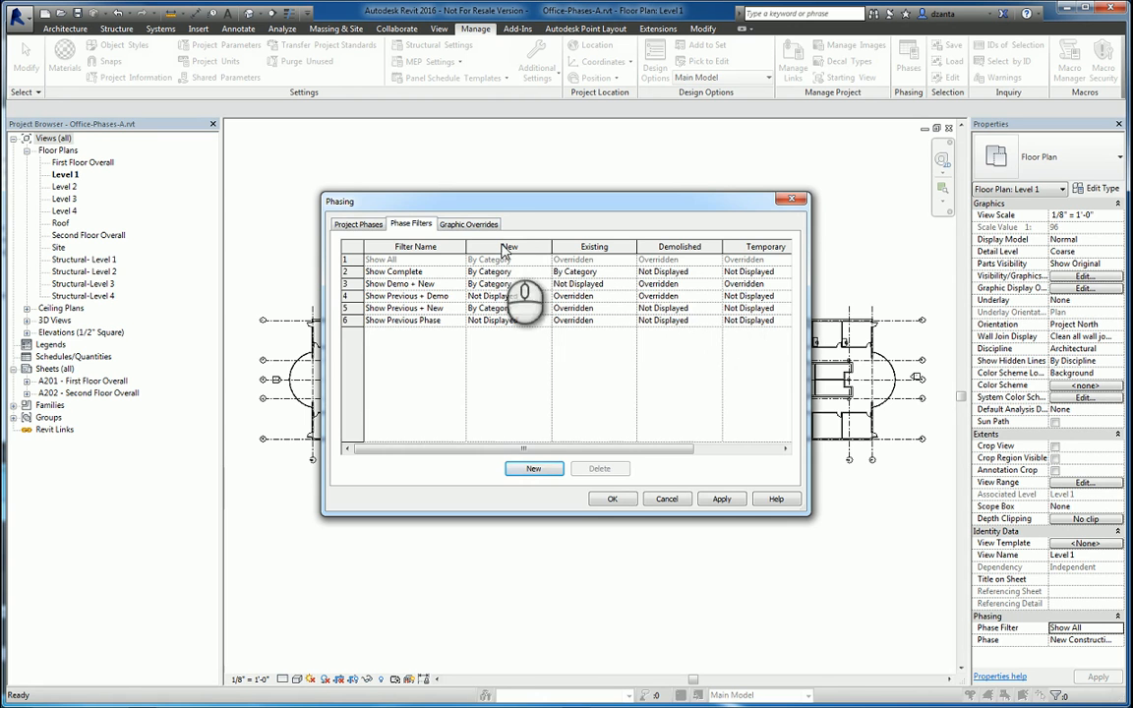
# - Examine the phase graphic overrides, including the weight, color and pattern of the Demolished projection lines
pyautogui.click(476, 224)
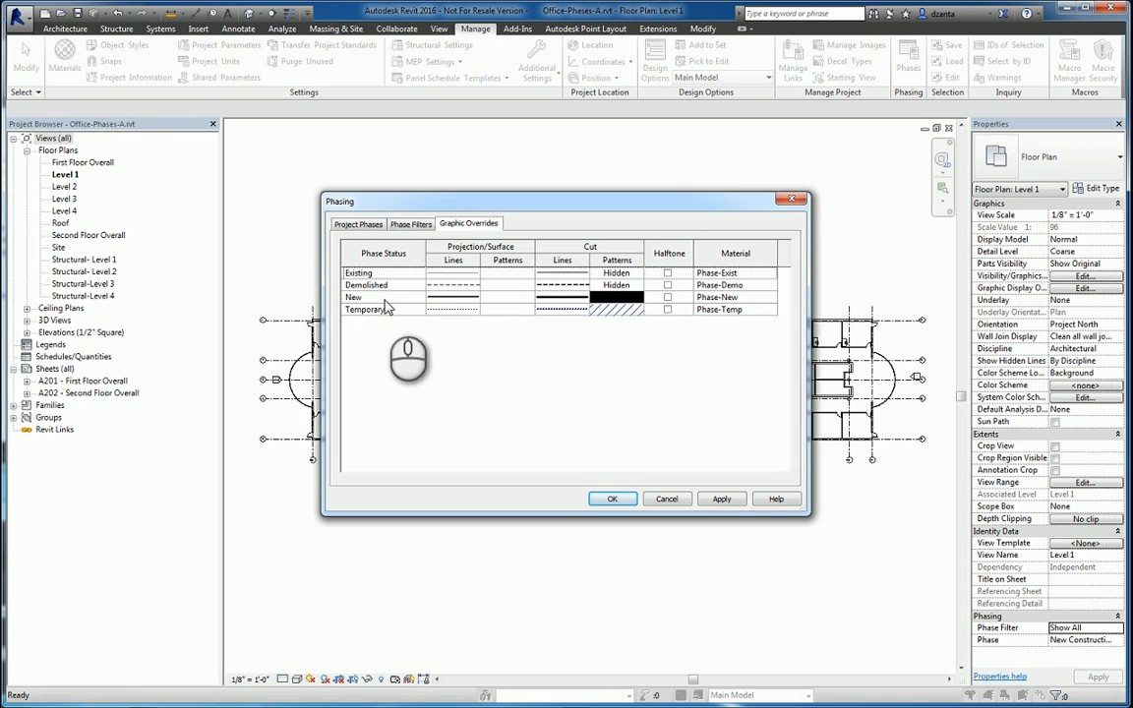
pyautogui.click(470, 285)
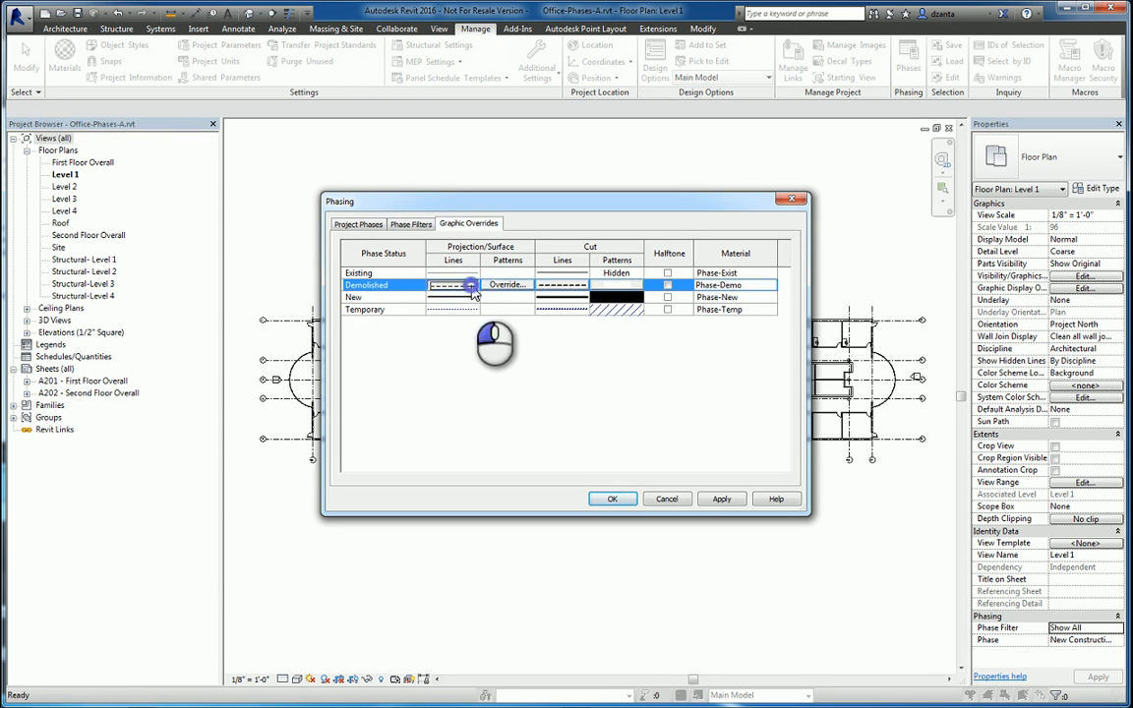
pyautogui.click(470, 285)
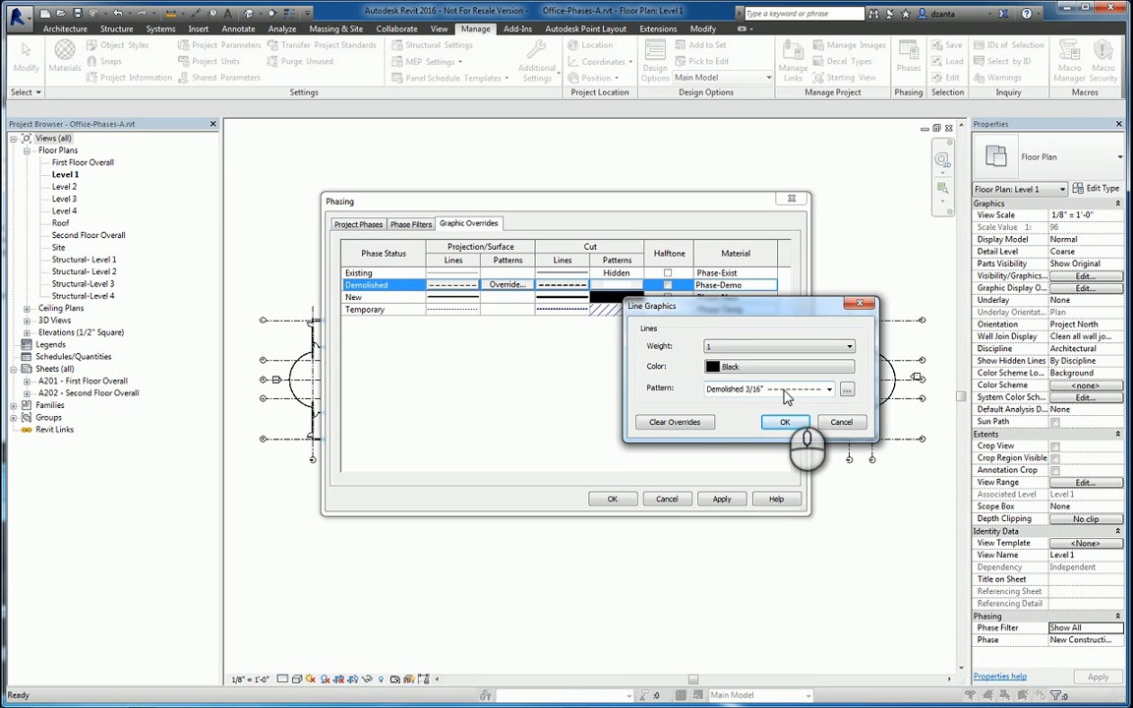
pyautogui.click(786, 422)
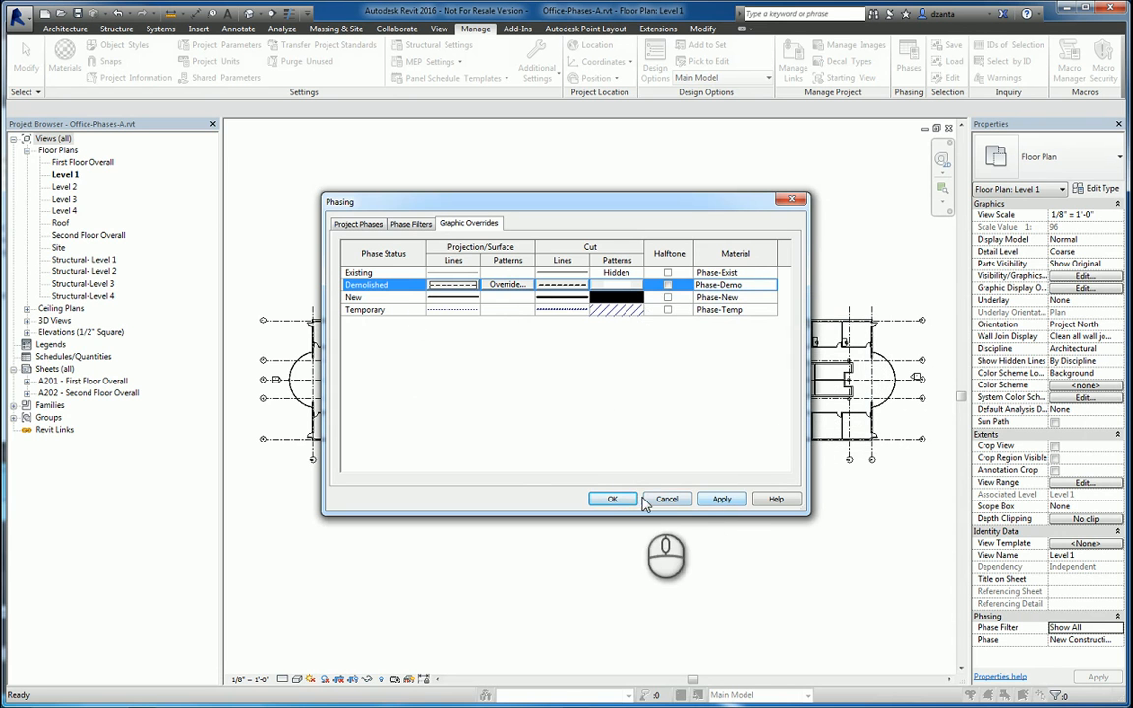
pyautogui.click(612, 499)
pyautogui.click(626, 546)
# - Select the east building and its connecting corridor on Level 1, filtering Elevations and Views out of the selection
pyautogui.moveTo(790, 447); pyautogui.dragTo(598, 465, button='middle')
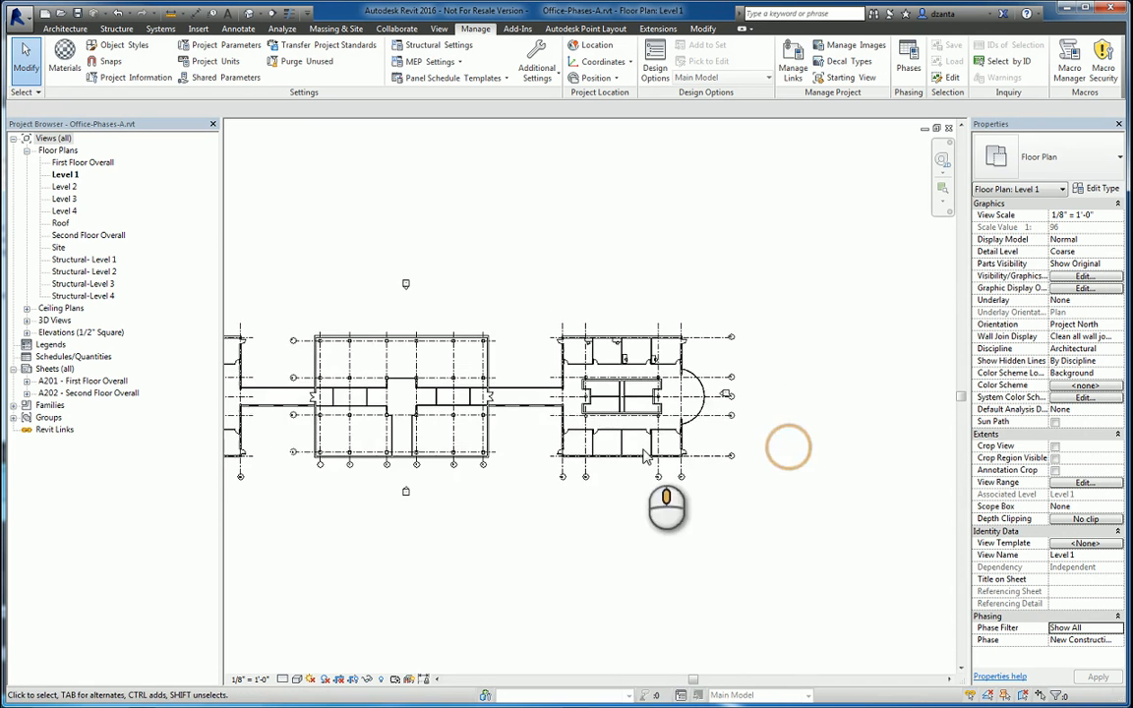
pyautogui.scroll(2, 715, 415)
pyautogui.scroll(3, 787, 427)
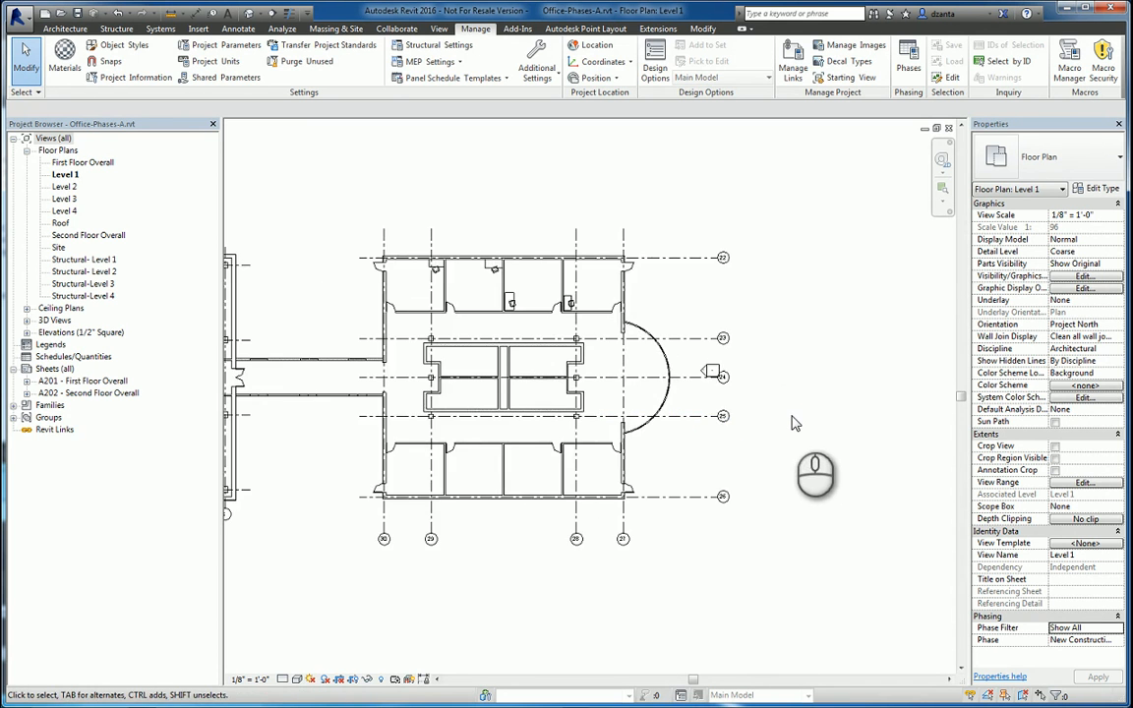
pyautogui.moveTo(792, 423); pyautogui.dragTo(864, 423, button='middle')
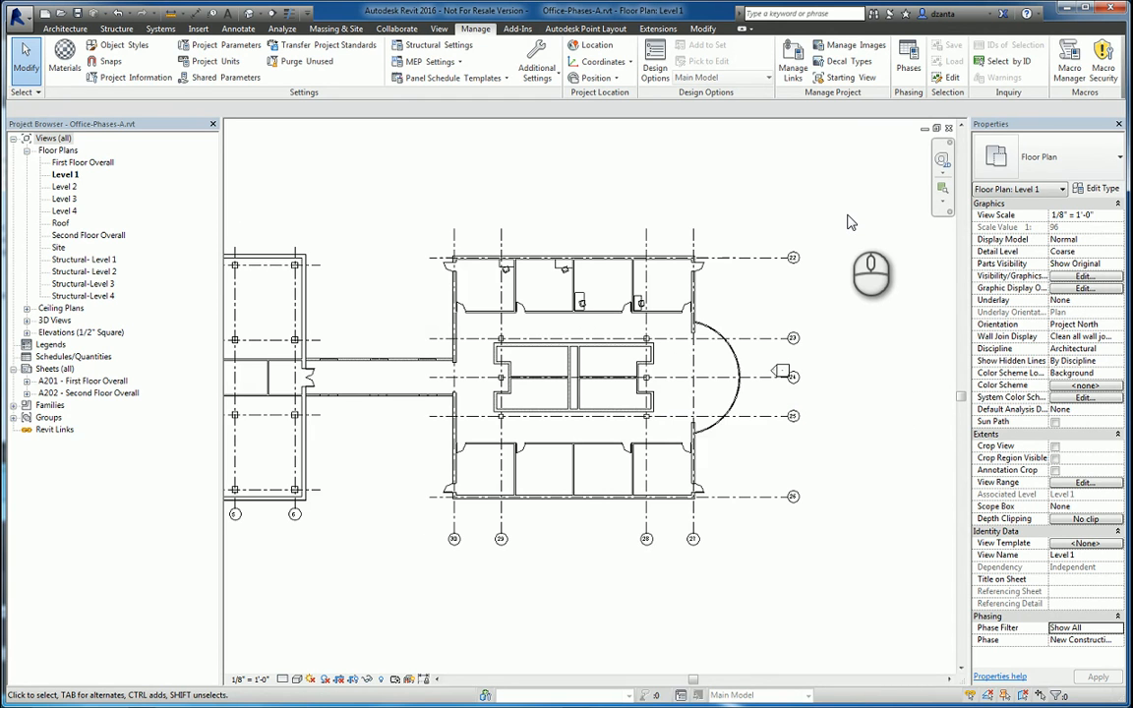
pyautogui.moveTo(849, 211); pyautogui.dragTo(459, 577)
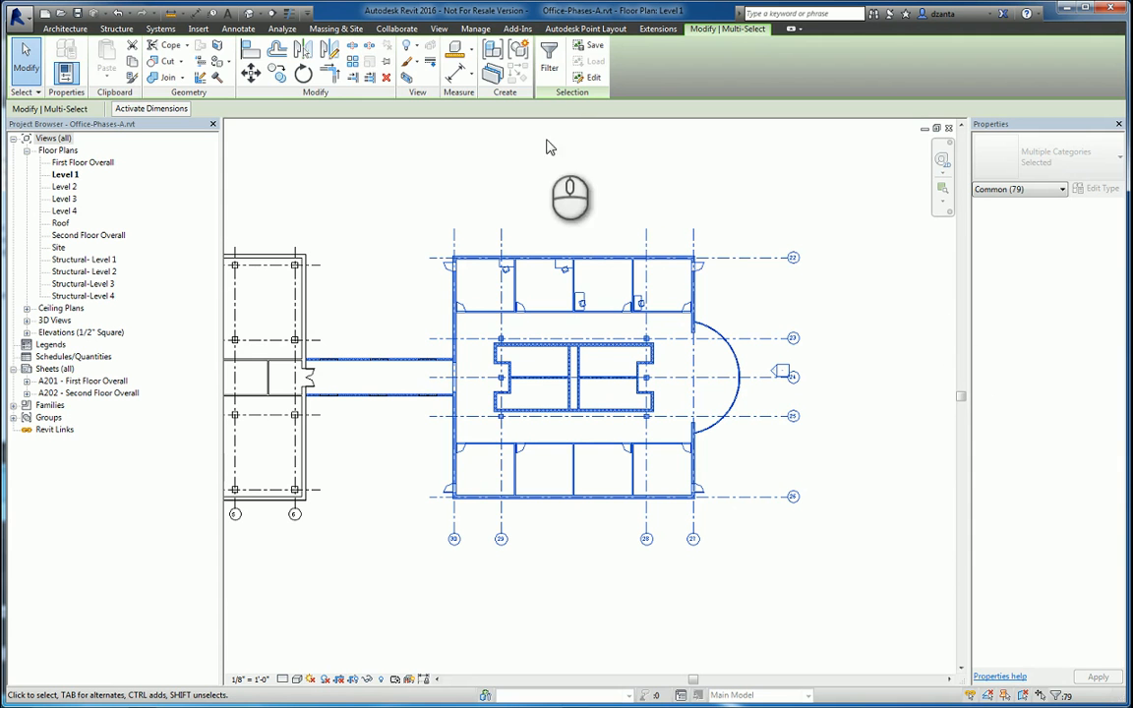
pyautogui.click(549, 61)
pyautogui.click(838, 201)
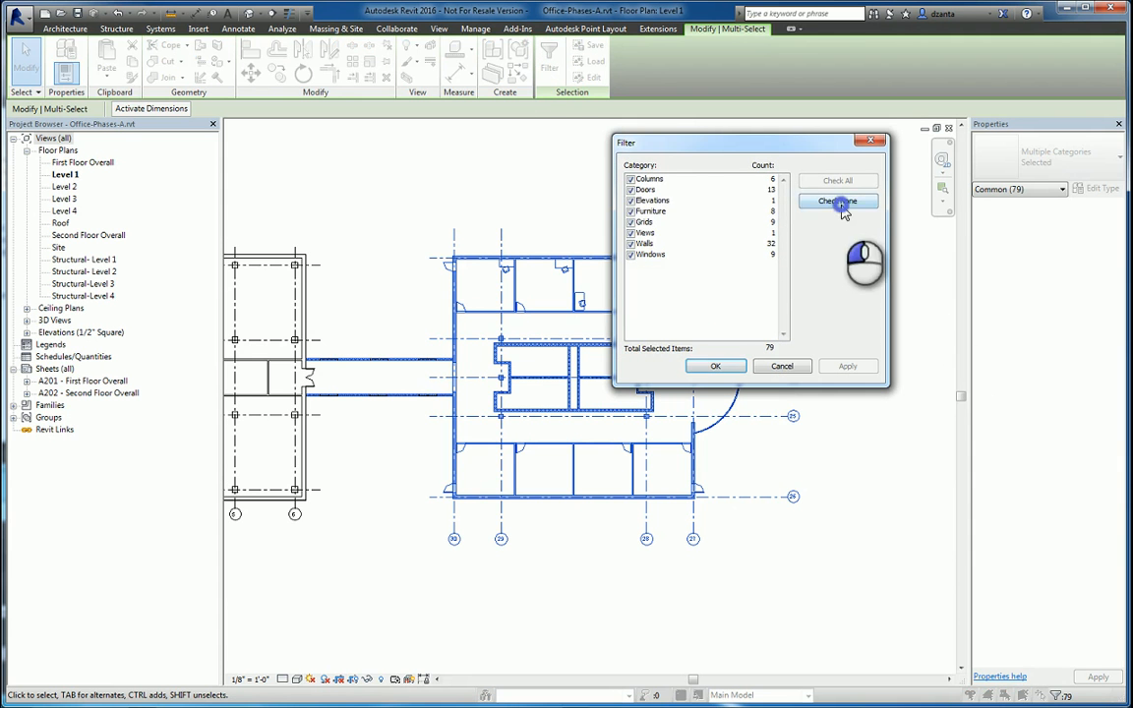
pyautogui.click(838, 182)
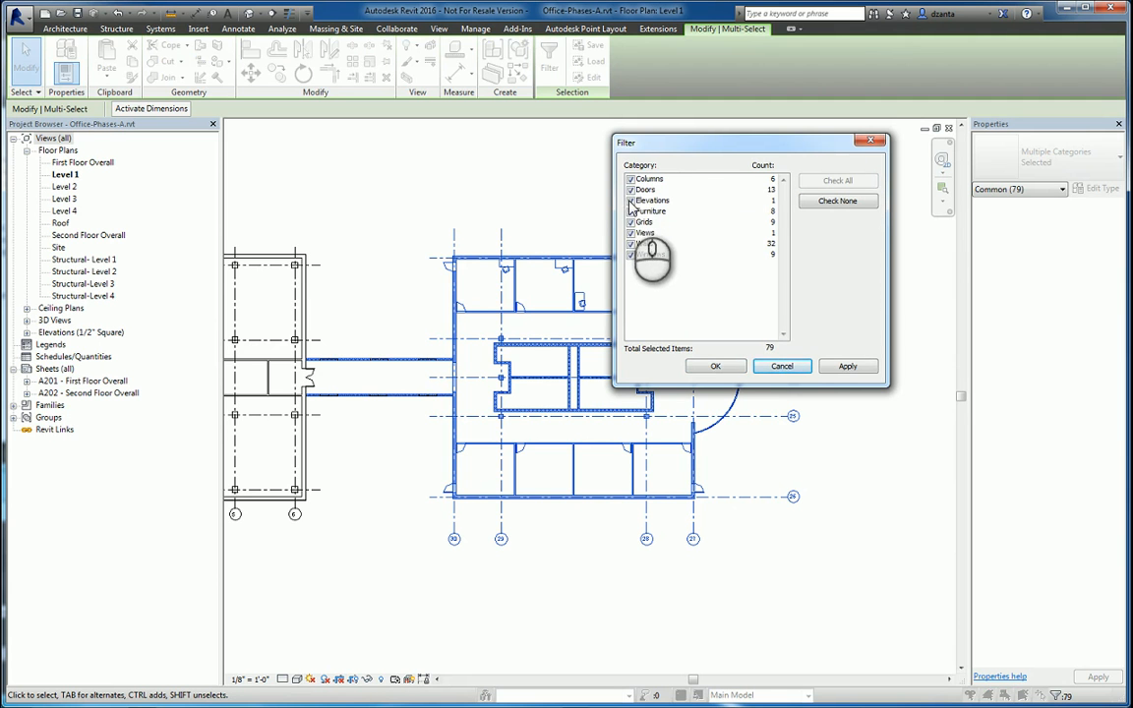
pyautogui.click(630, 200)
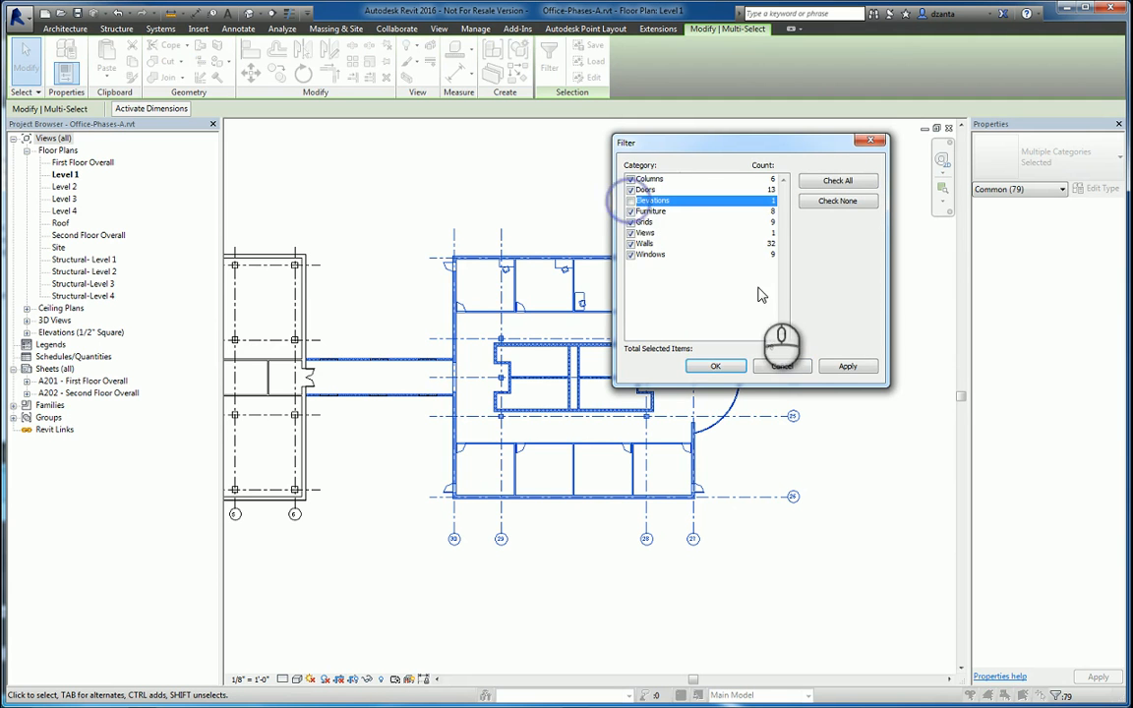
pyautogui.click(630, 233)
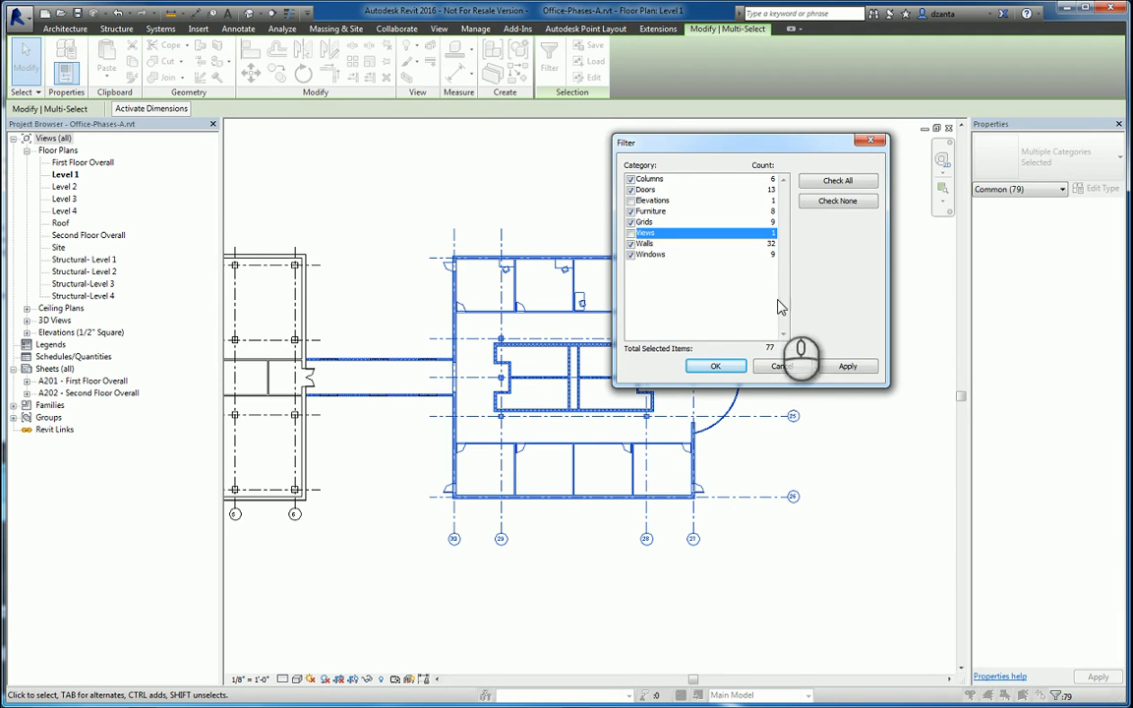
pyautogui.click(716, 366)
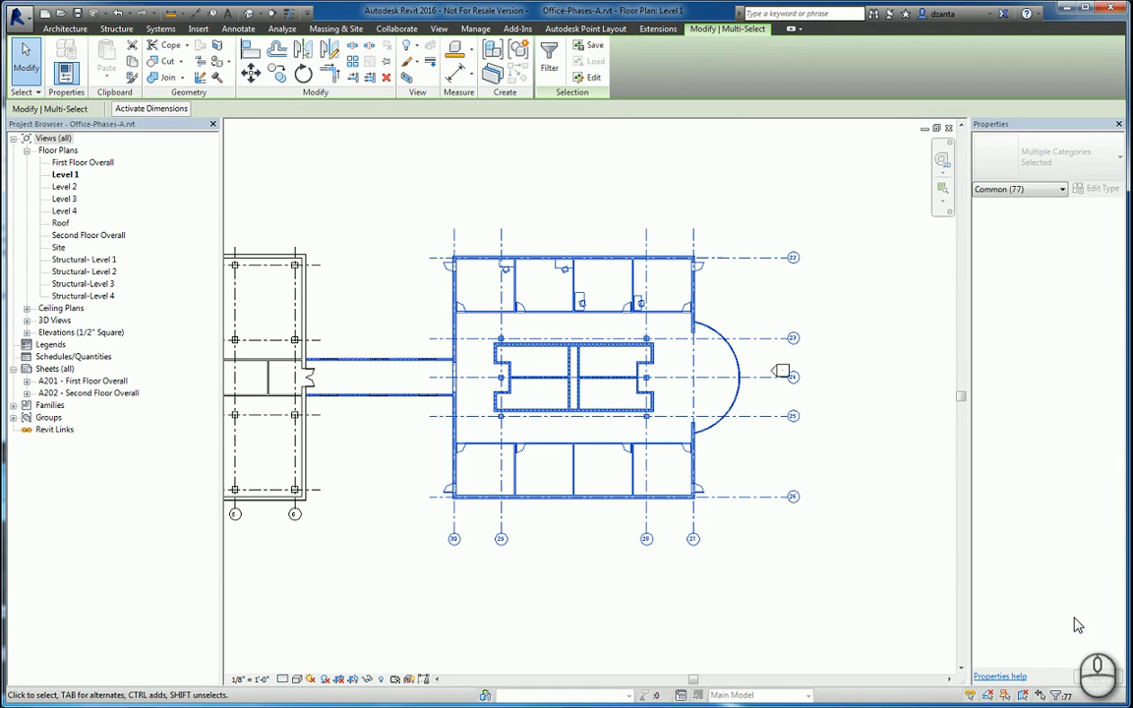
# - Filter Grids out of the selection and set Phase Created to Existing for the remaining building elements
pyautogui.click(544, 63)
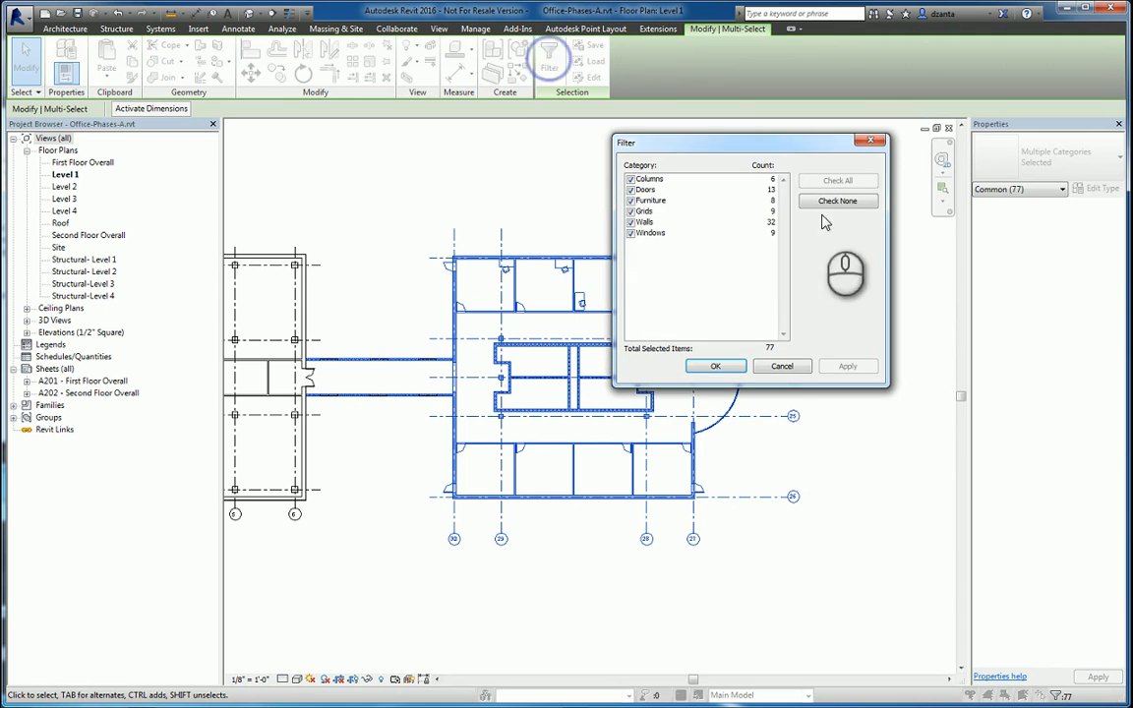
pyautogui.click(630, 212)
pyautogui.click(721, 366)
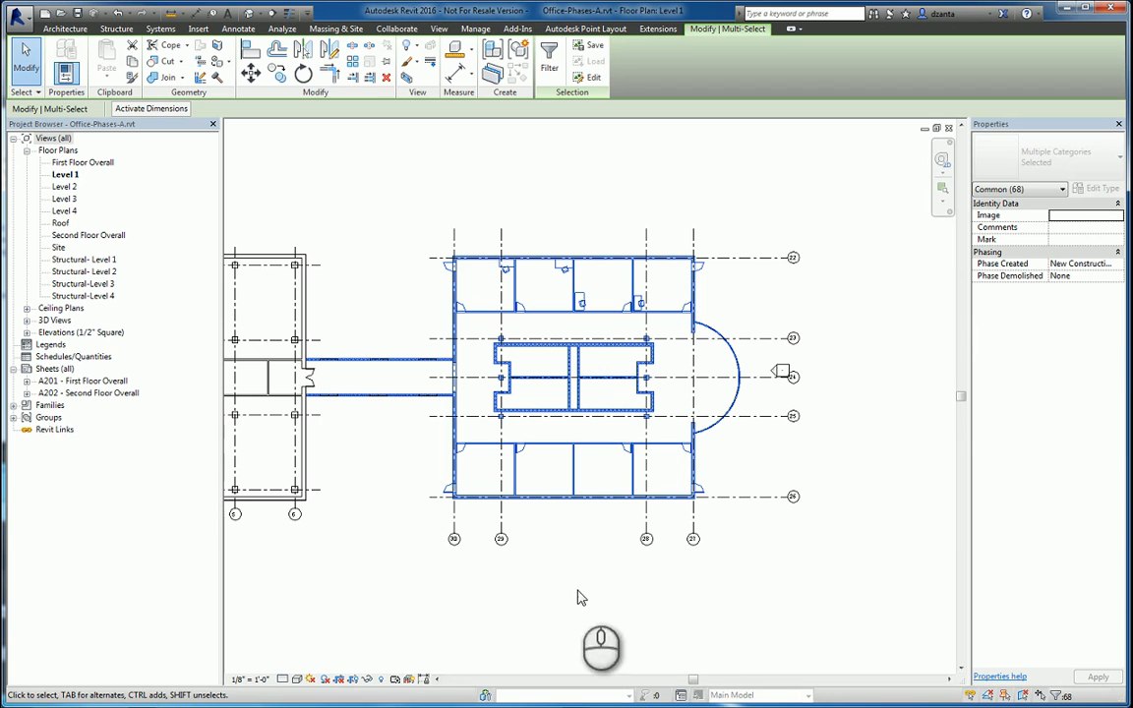
pyautogui.click(1117, 264)
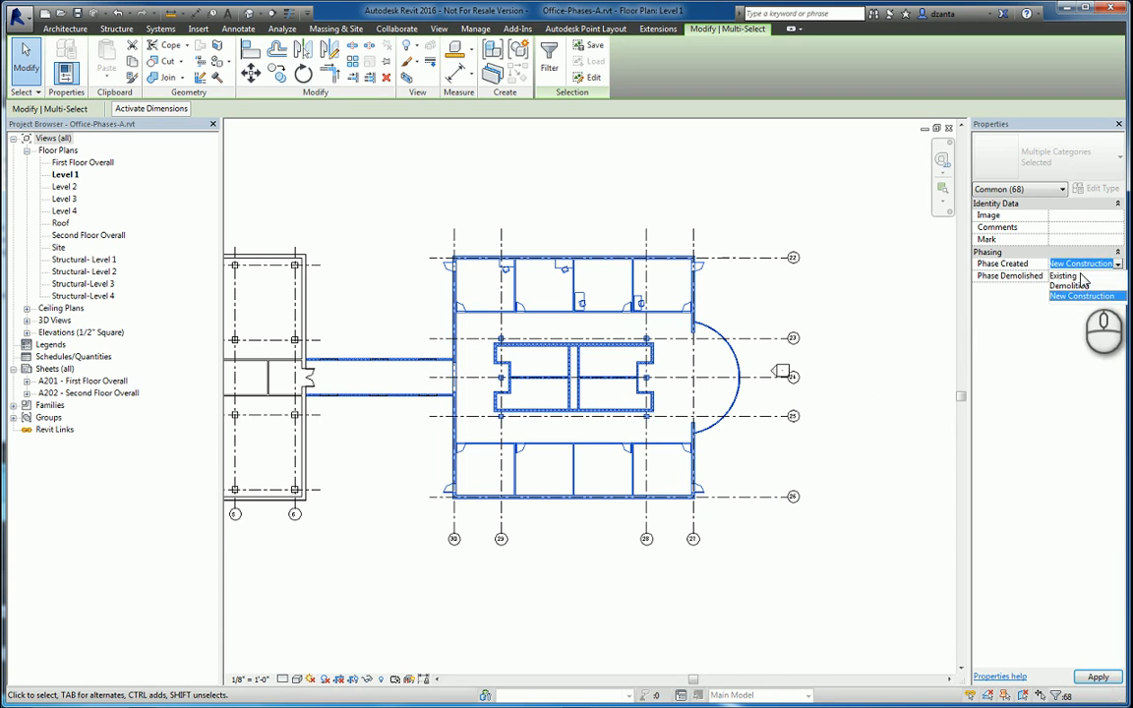
pyautogui.click(1065, 275)
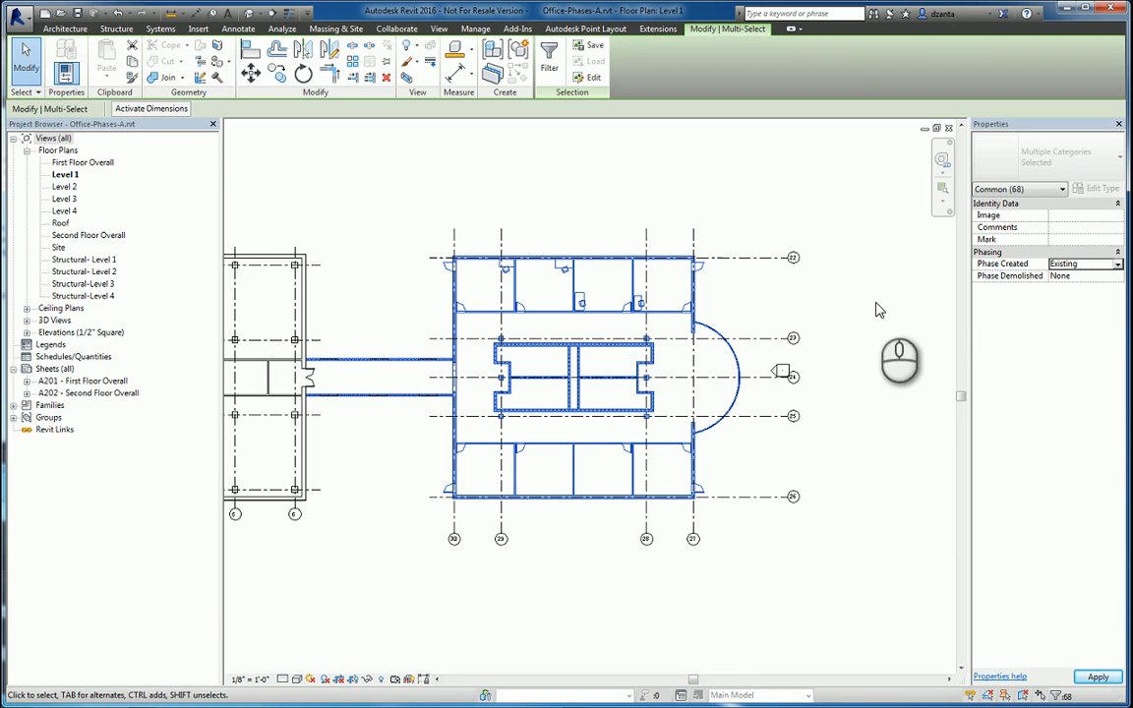
# - Apply the Existing phase to the selected building elements, clear the selection and inspect the east building's linework
pyautogui.click(886, 337)
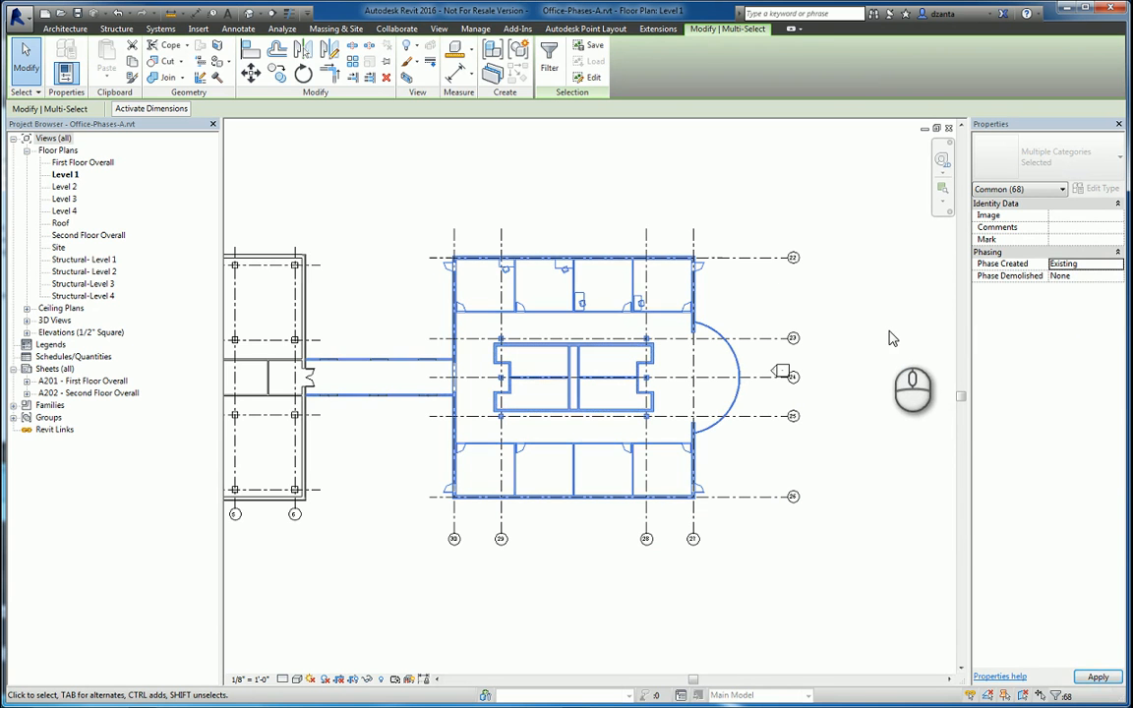
pyautogui.click(885, 364)
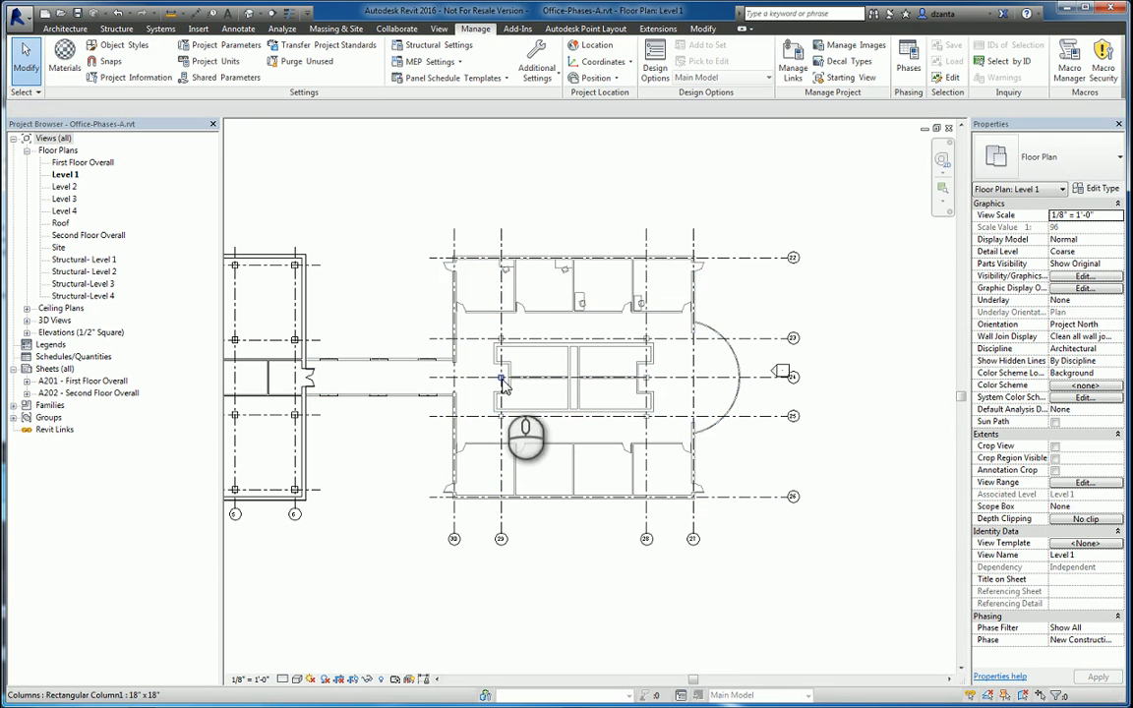
pyautogui.scroll(2, 502, 378)
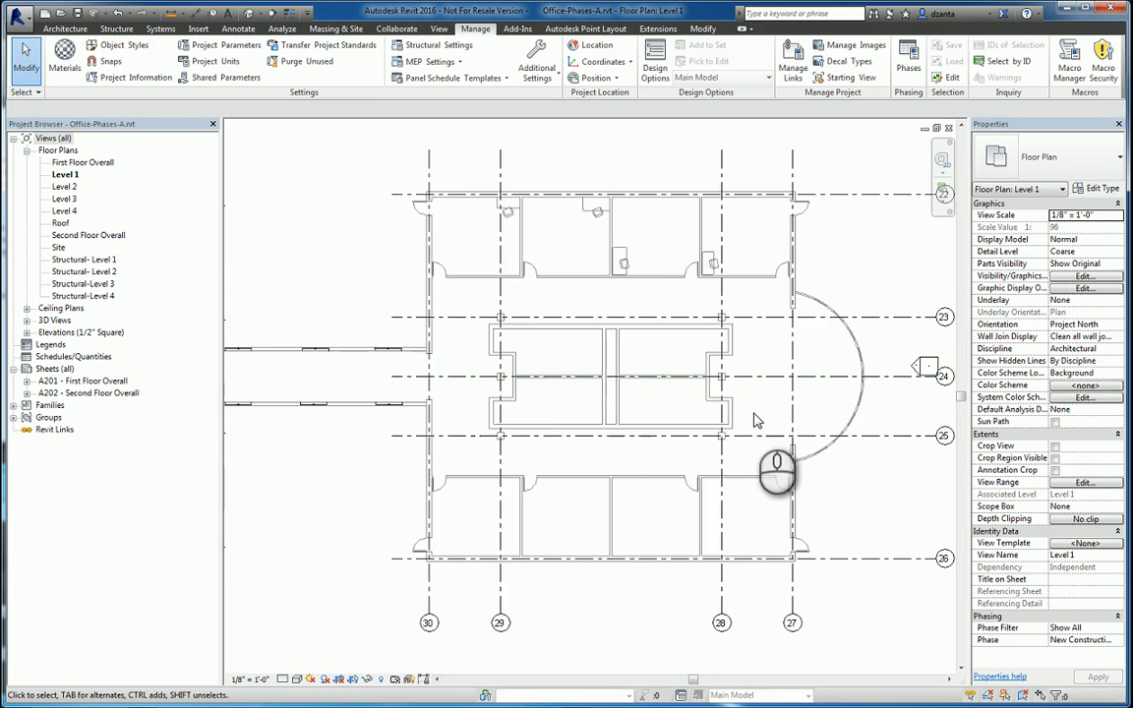
pyautogui.scroll(1, 705, 418)
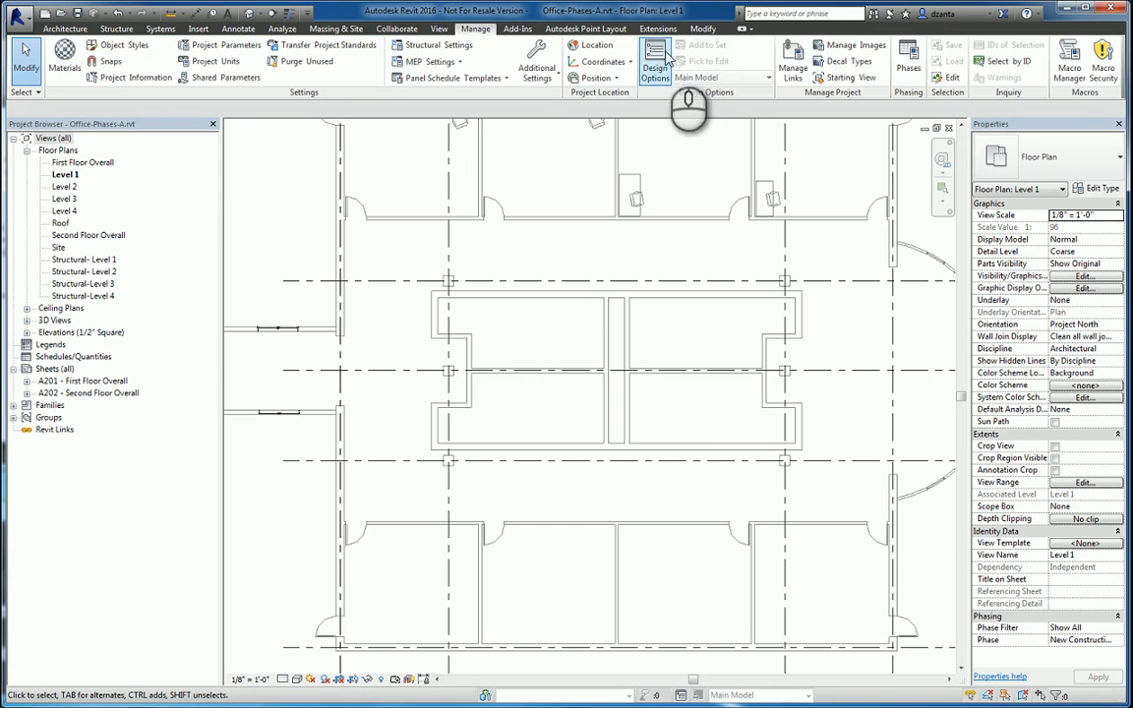
# - Demolish the two parallel north-south walls and the two east-west walls inside the east building's central core
pyautogui.click(703, 28)
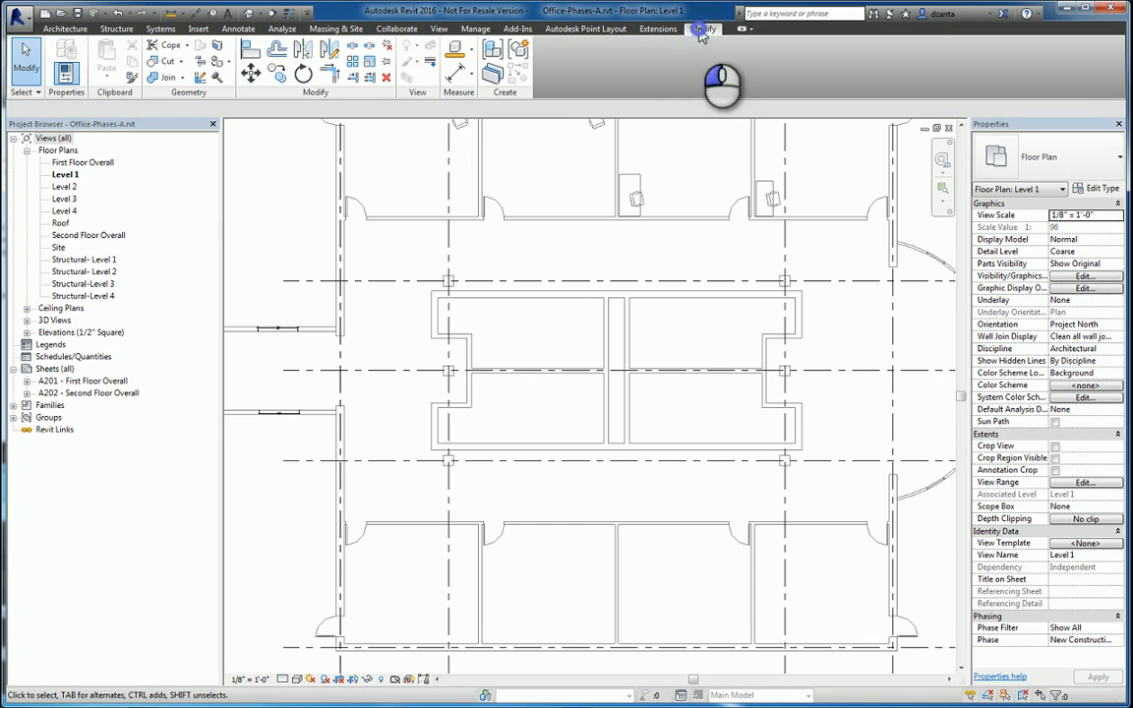
pyautogui.click(218, 79)
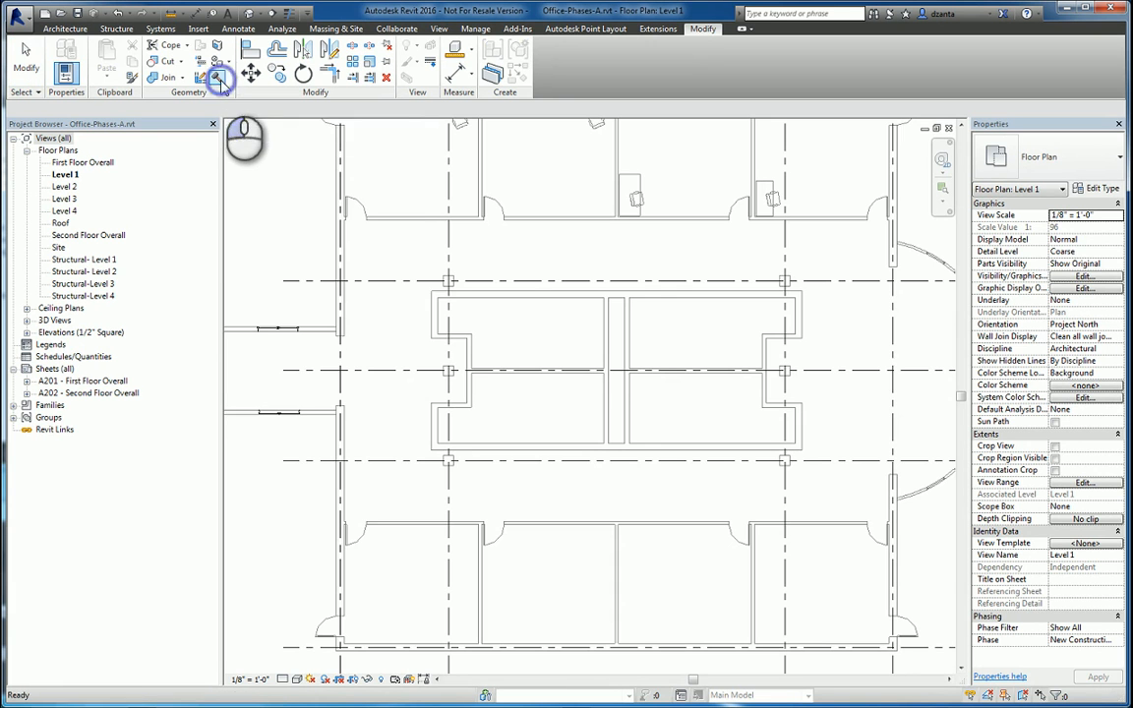
pyautogui.scroll(4, 615, 379)
pyautogui.click(611, 313)
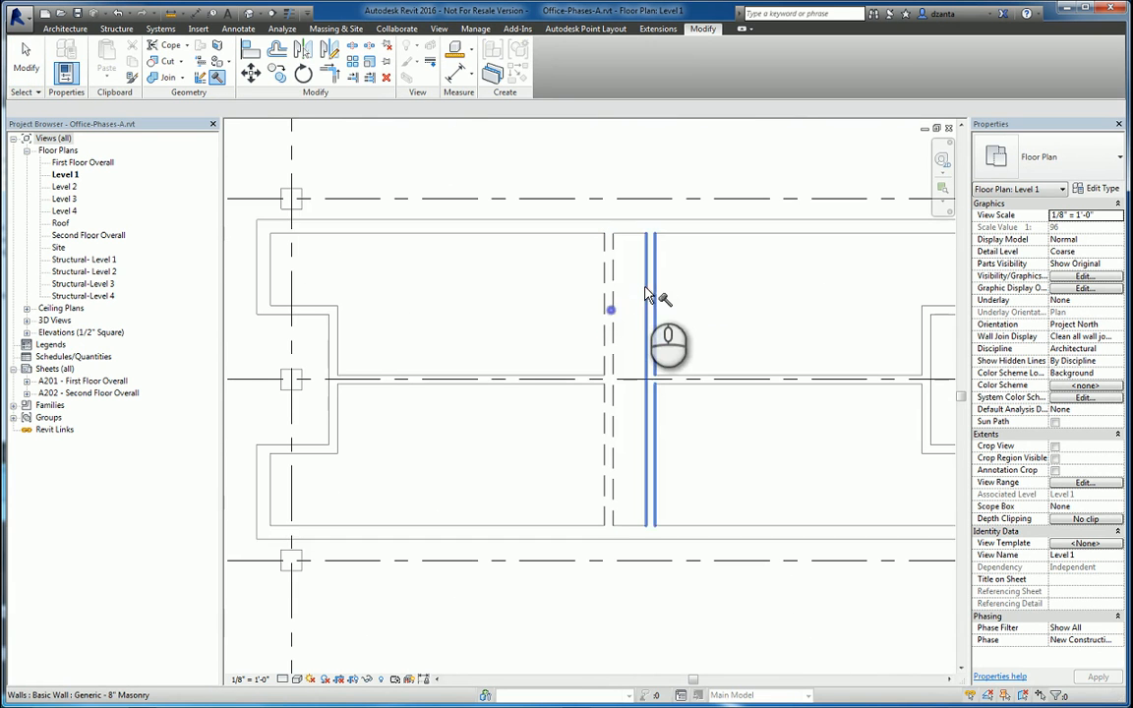
pyautogui.click(647, 285)
pyautogui.click(455, 378)
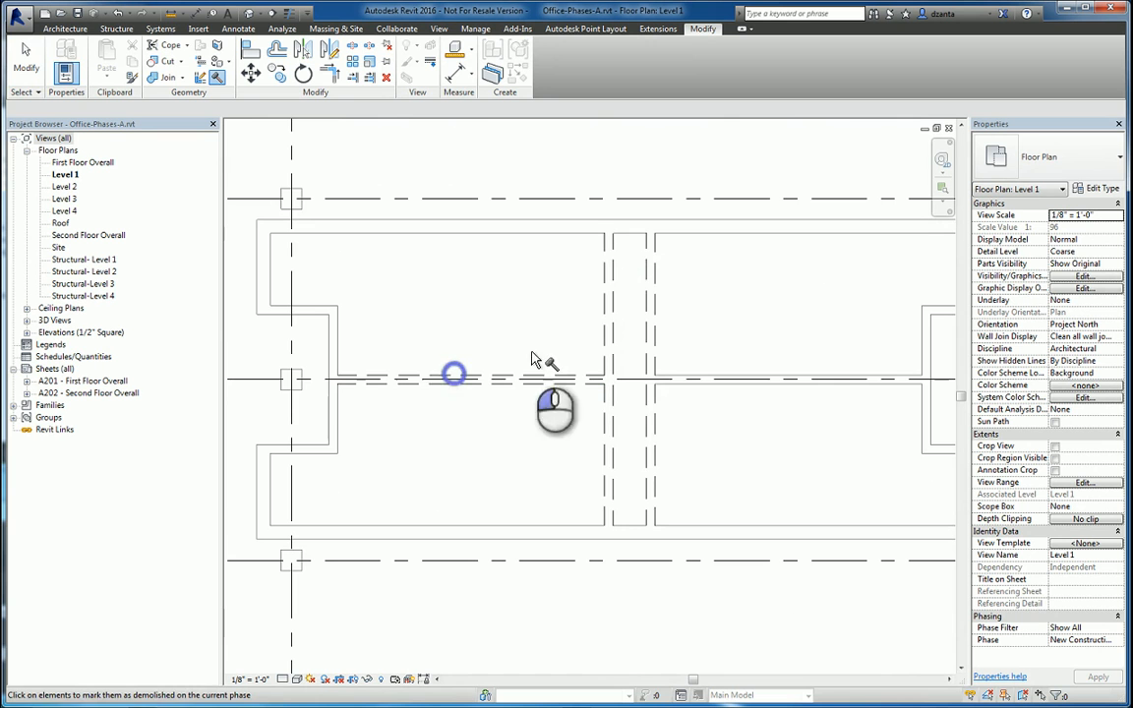
pyautogui.click(726, 376)
pyautogui.rightClick(728, 322)
pyautogui.click(765, 330)
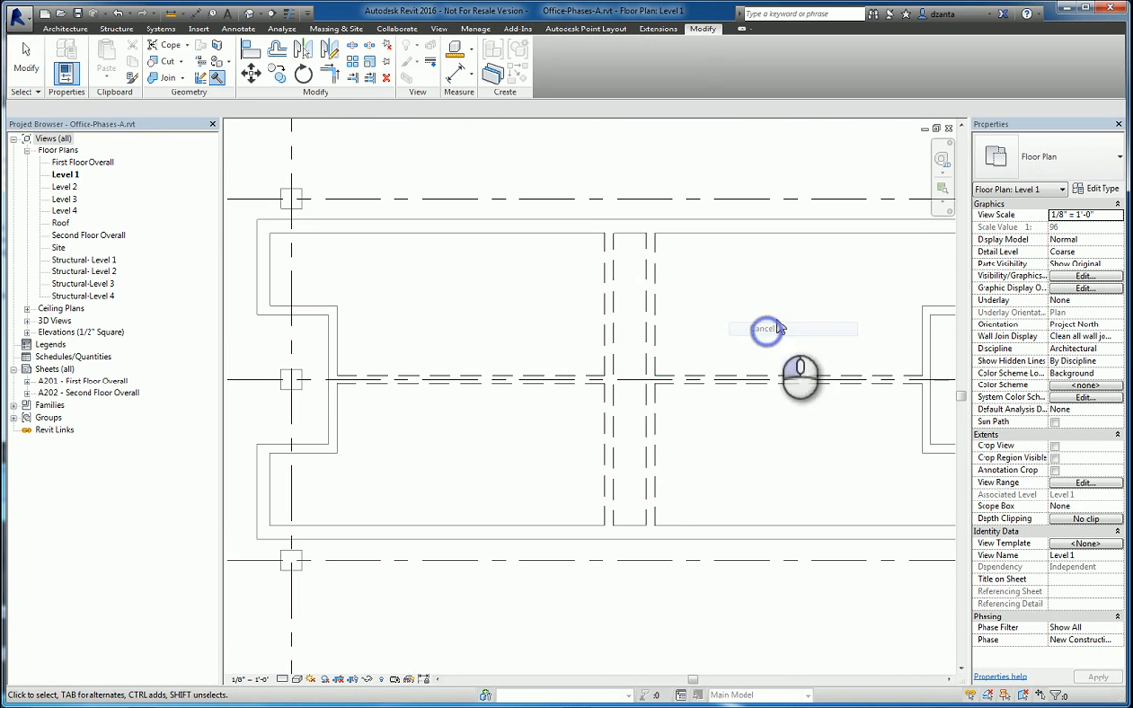
# - Check the Phase Created and Phase Demolished properties of the core's eastern north-south wall, then deselect it and review both buildings
pyautogui.click(644, 313)
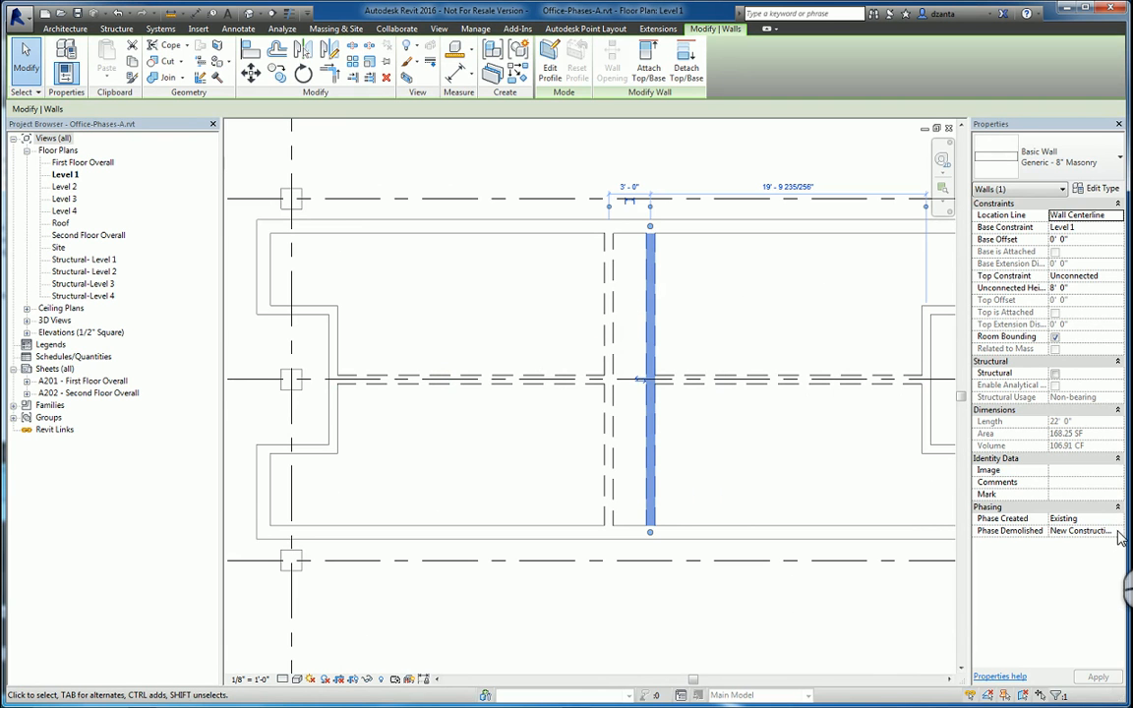
pyautogui.click(831, 587)
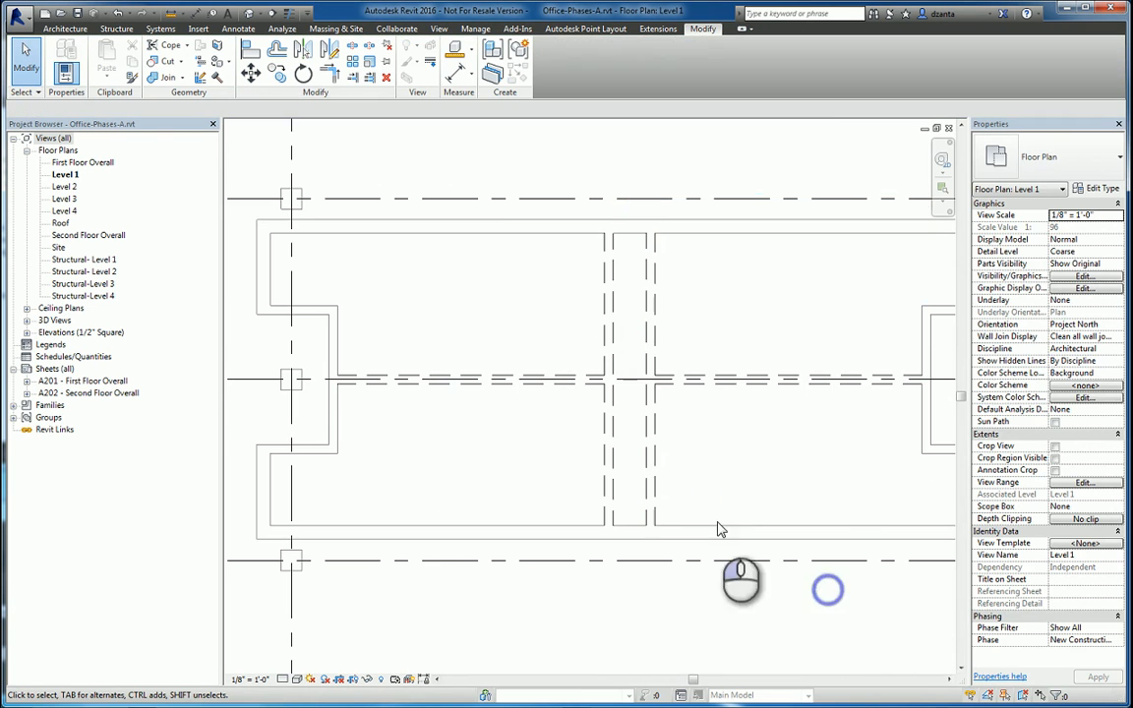
pyautogui.scroll(-5, 727, 527)
pyautogui.moveTo(715, 526); pyautogui.dragTo(795, 451, button='middle')
pyautogui.scroll(-3, 743, 455)
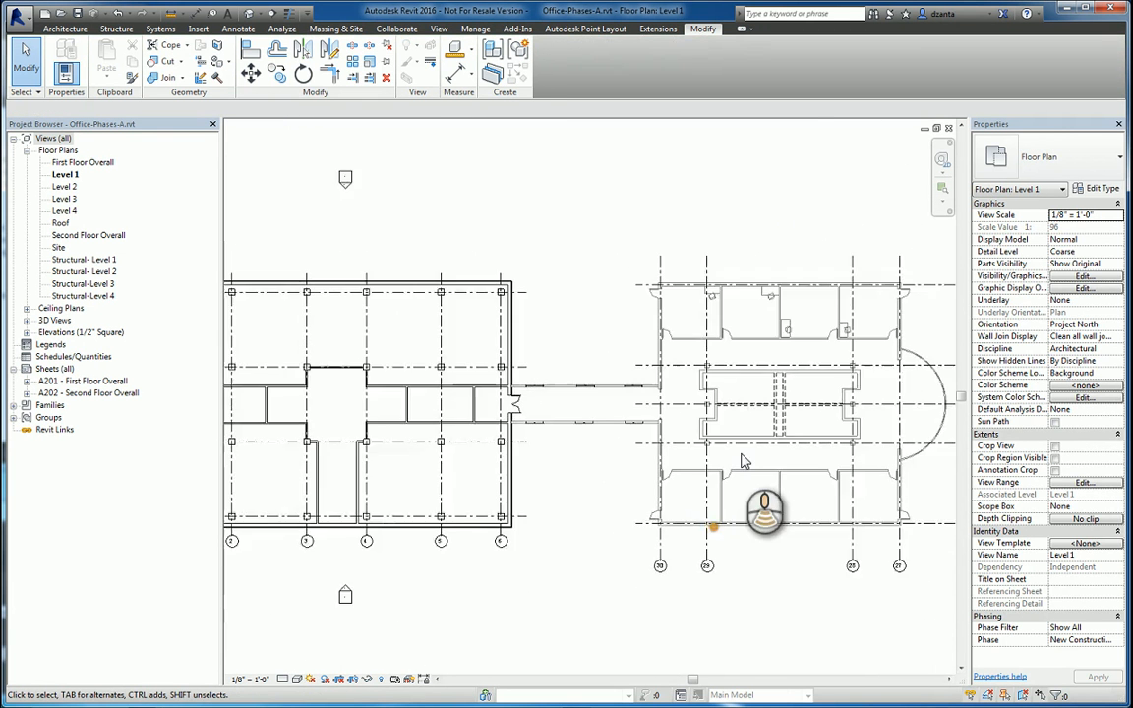